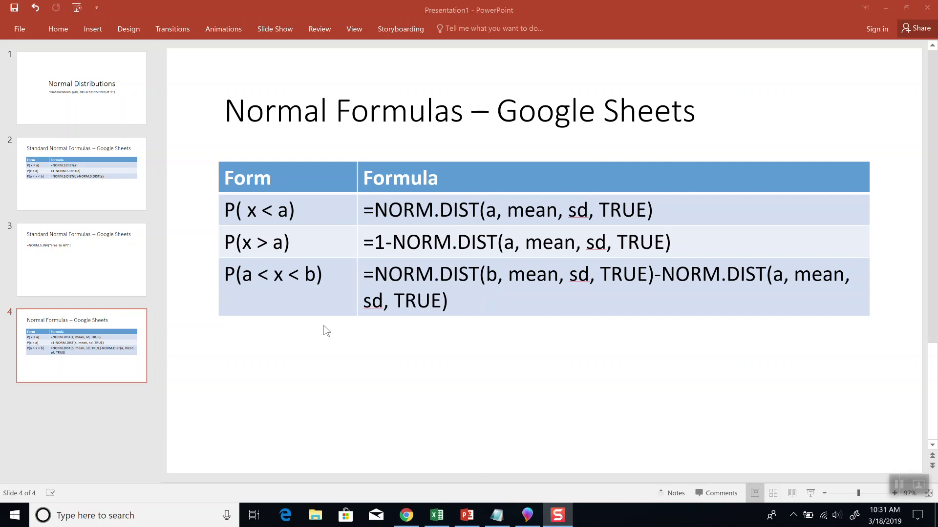
Switch from the PowerPoint formula slide to the Untitled spreadsheet in Chrome
{"action": "key", "text": "alt+Tab"}
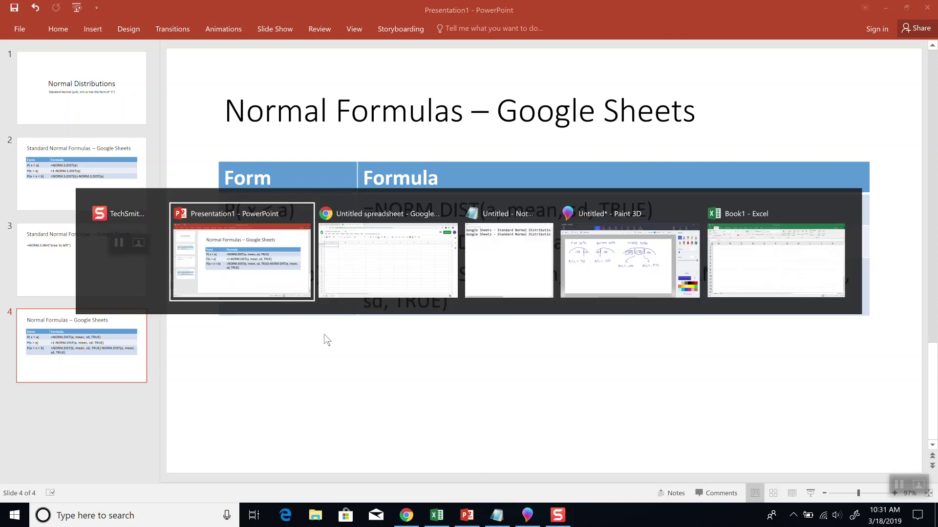
Enter 'mean = 26, sd = 2' and 'P(x < 24.5)' in A1 and A2, then return to the formula slide
{"action": "key", "text": "alt+Tab"}
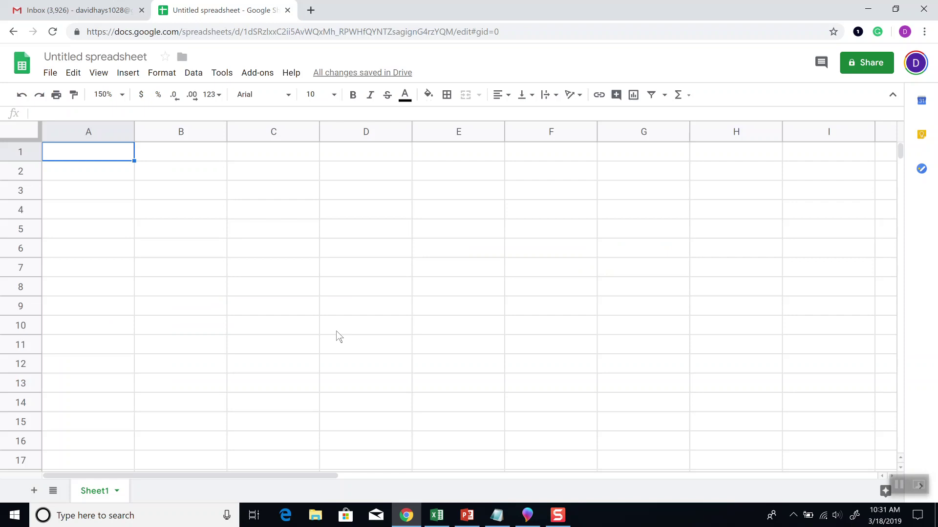
{"action": "type", "text": "m"}
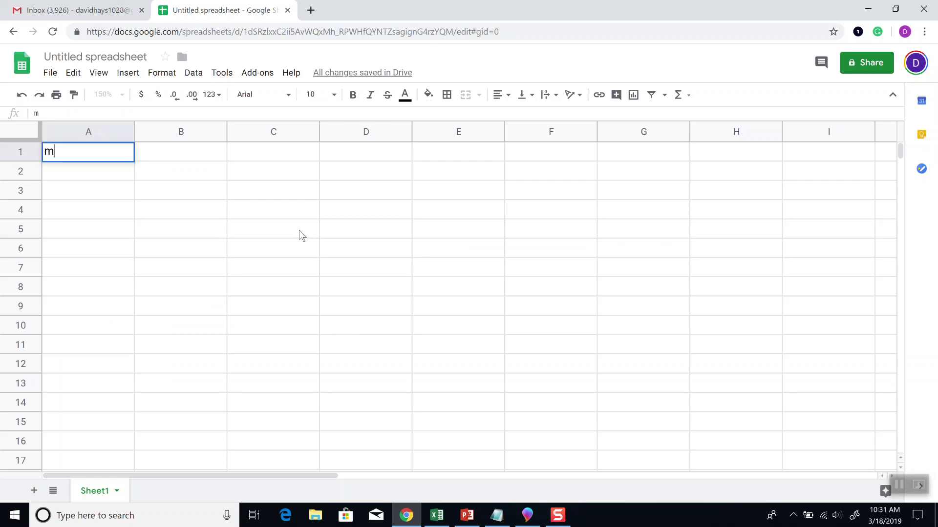
{"action": "type", "text": "ean = 26, sd = 2"}
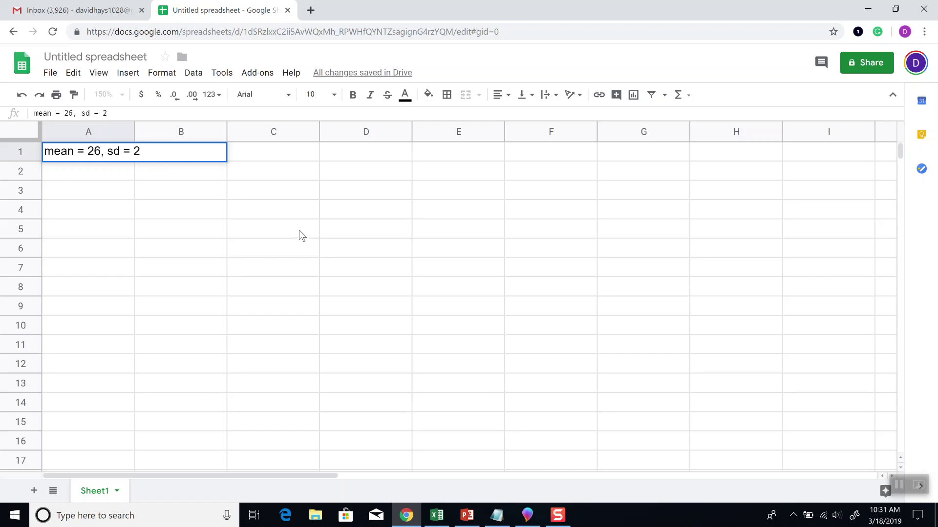
{"action": "key", "text": "Return"}
{"action": "type", "text": "P("}
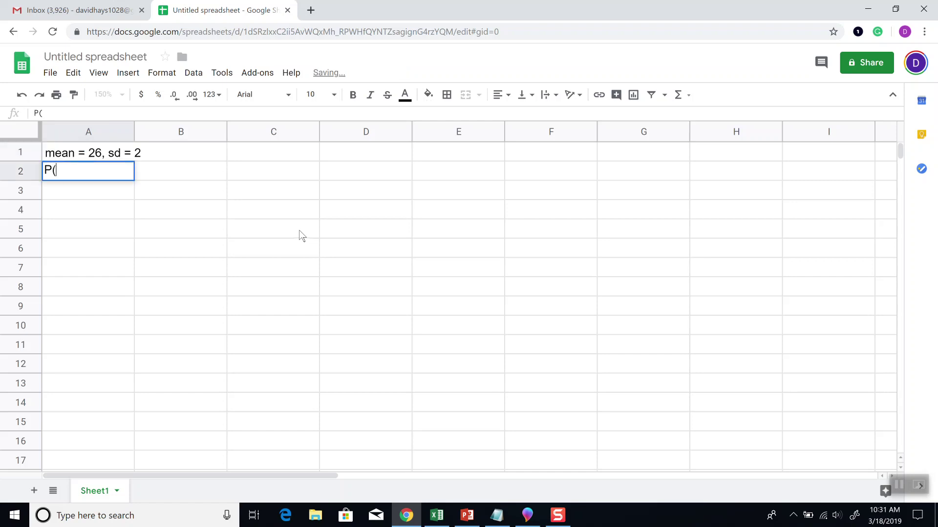
{"action": "type", "text": "x"}
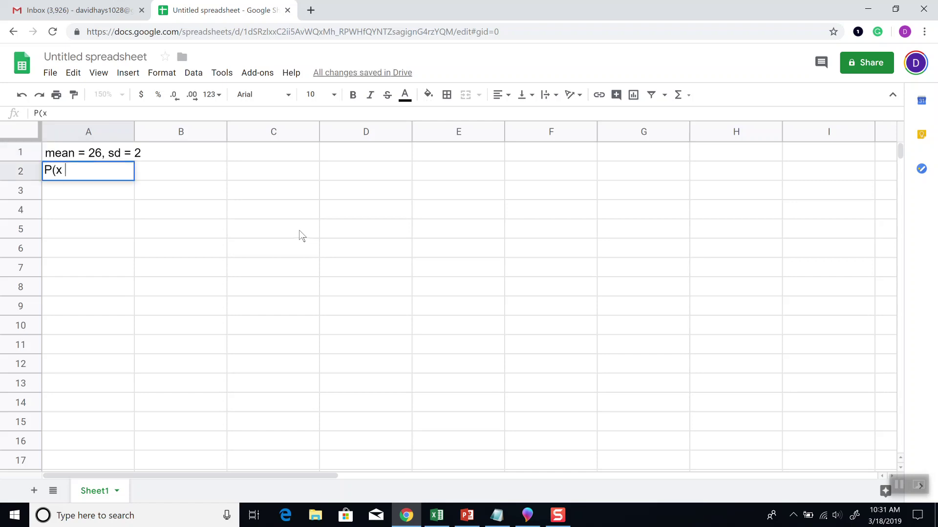
{"action": "type", "text": " < 24.5)"}
{"action": "key", "text": "Return"}
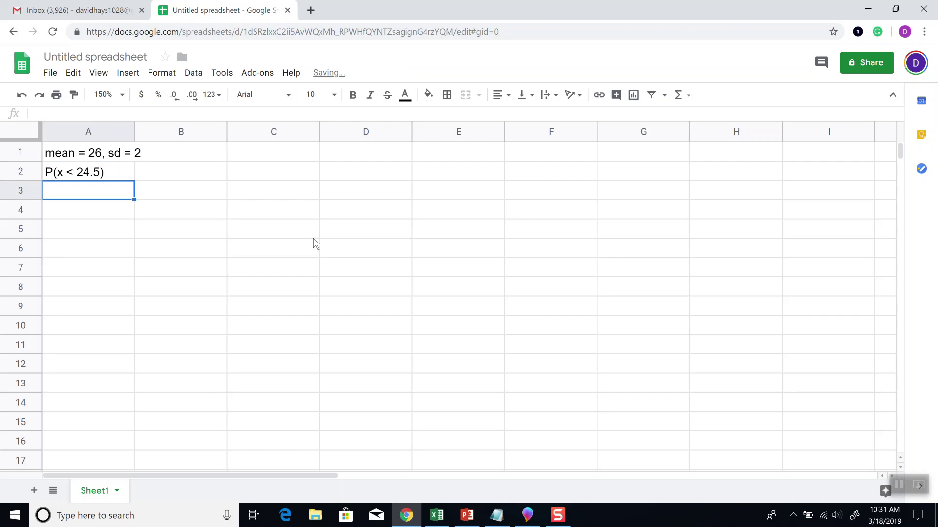
{"action": "key", "text": "alt+Tab"}
{"action": "left_click", "coordinate": [367, 208]}
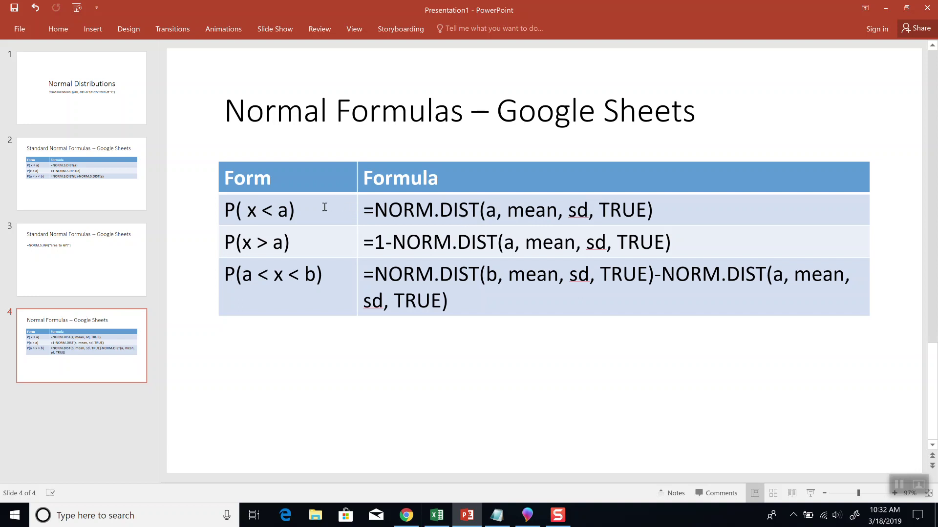
Highlight the P( x < a) form in the slide's formula table, then return to the spreadsheet
{"action": "left_click_drag", "start_coordinate": [299, 210], "coordinate": [211, 216]}
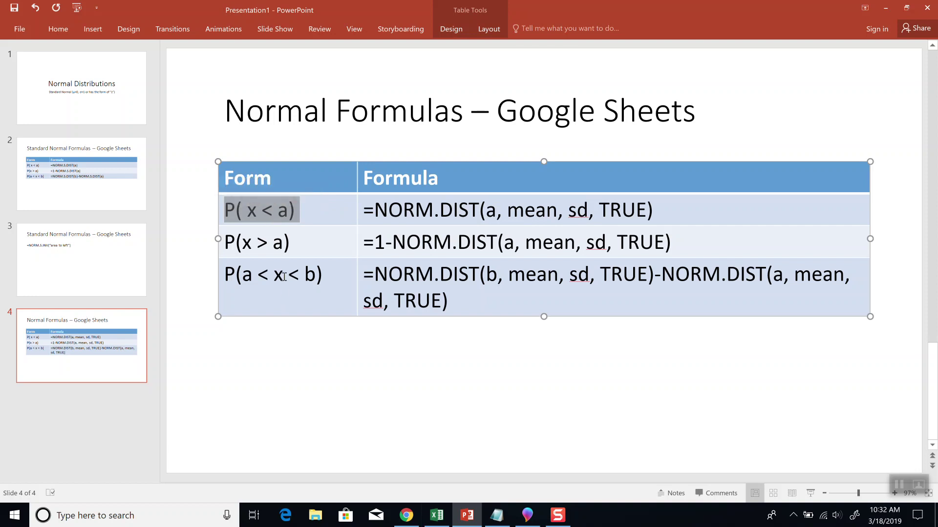
{"action": "key", "text": "shift+F10"}
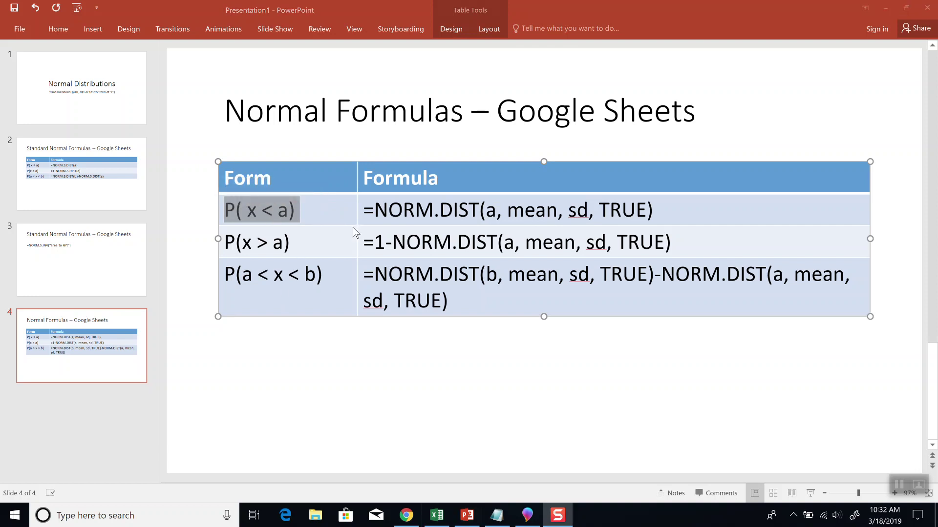
{"action": "key", "text": "alt+Tab"}
{"action": "key", "text": "alt+Tab"}
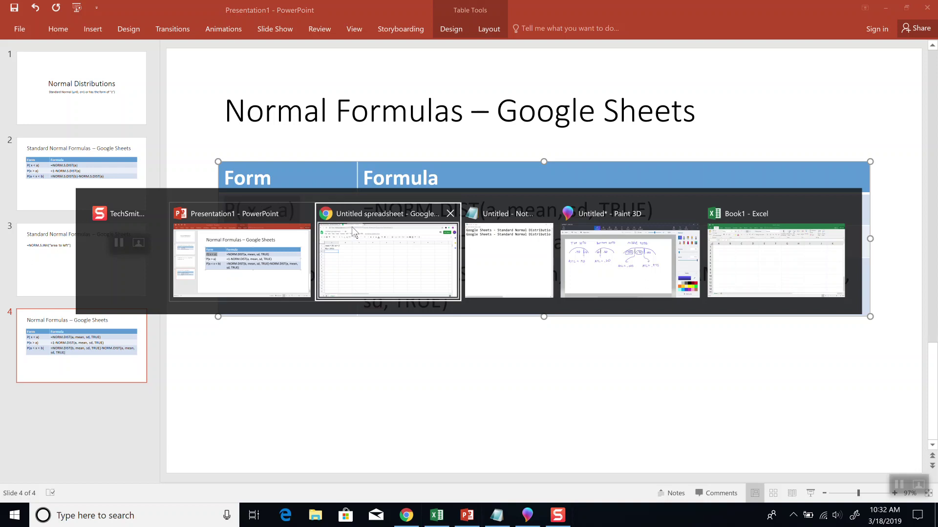
Add the note 'so a = 24.5' below the problem
{"action": "type", "text": "so a "}
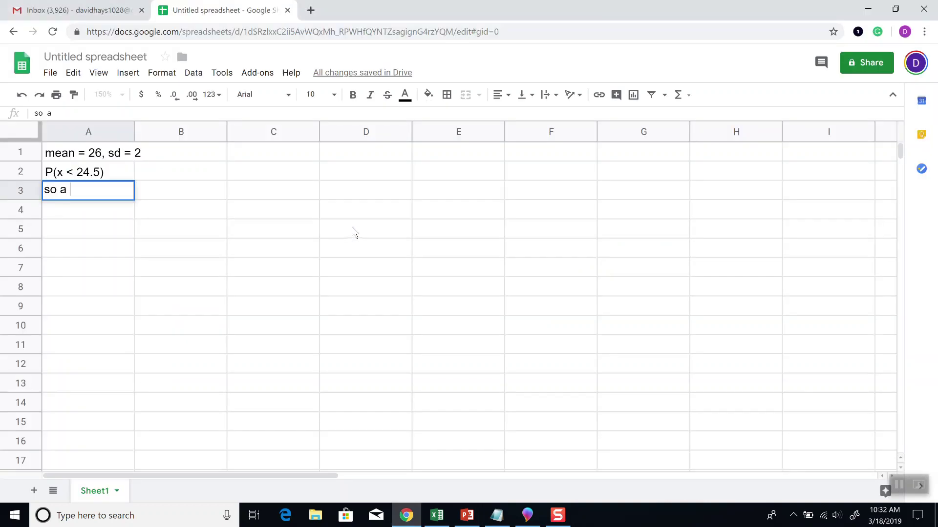
{"action": "type", "text": "= 24.5"}
{"action": "key", "text": "Return"}
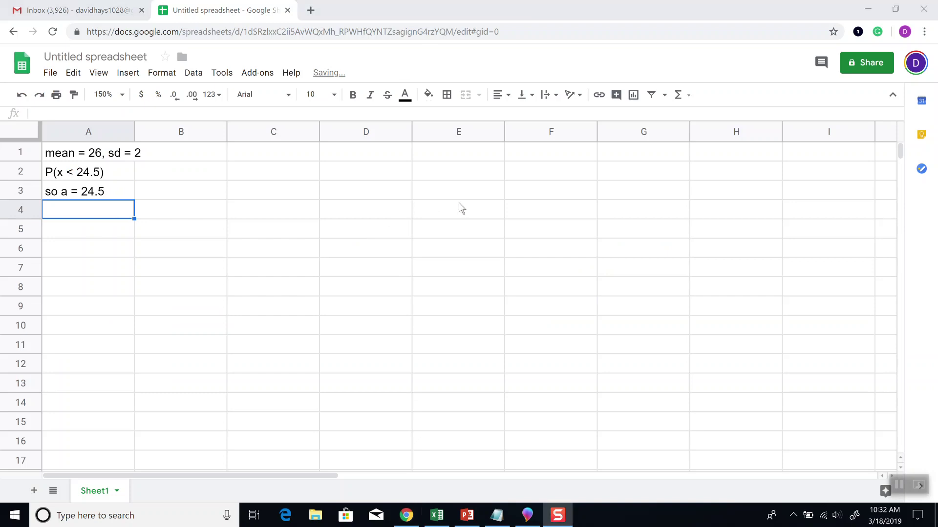
{"action": "key", "text": "alt+Tab"}
{"action": "key", "text": "alt+Tab"}
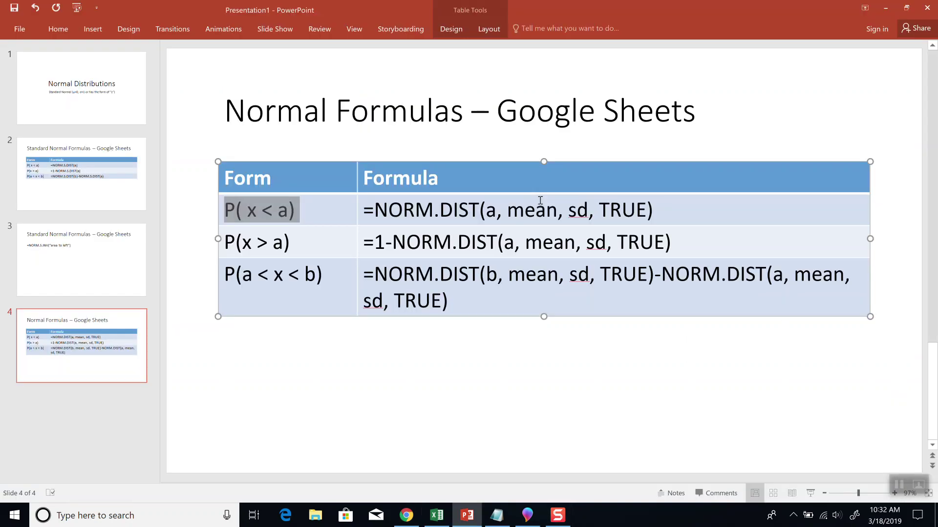
{"action": "key", "text": "alt+p"}
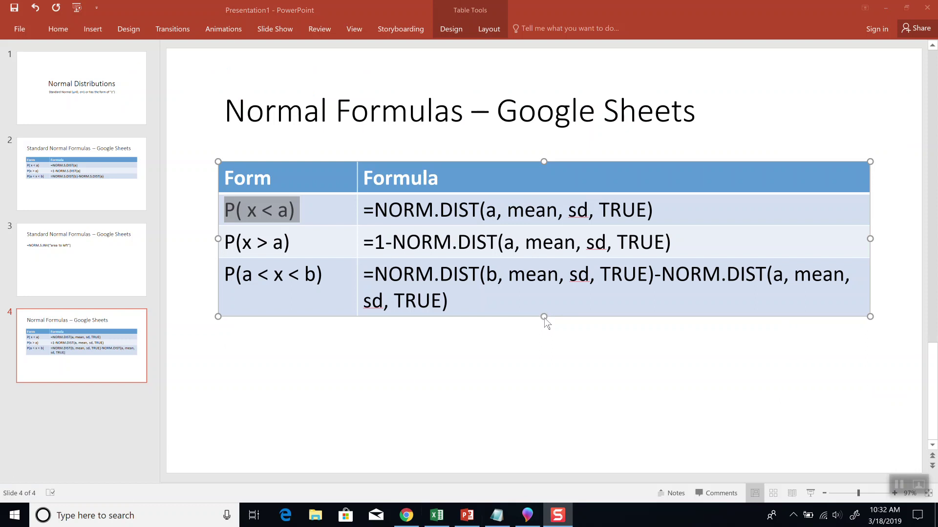
{"action": "key", "text": "alt+Tab"}
{"action": "key", "text": "alt+Tab"}
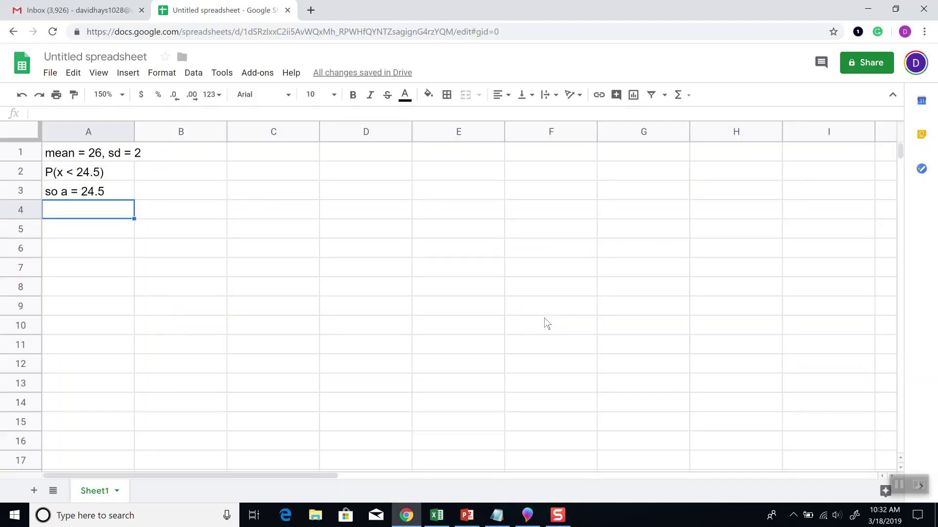
Compute =norm.dist(24.5,26,2,TRUE) in A4, giving 0.2266273524
{"action": "type", "text": "=norm.di"}
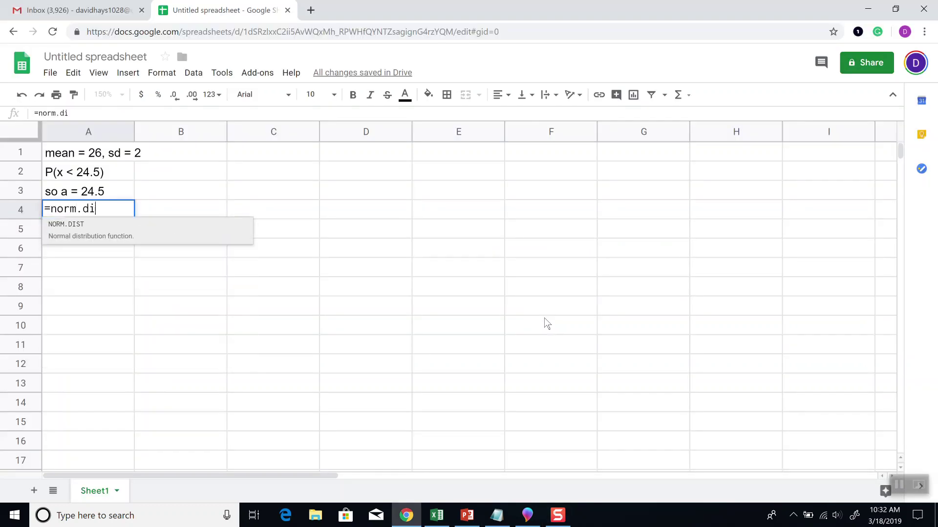
{"action": "type", "text": "st("}
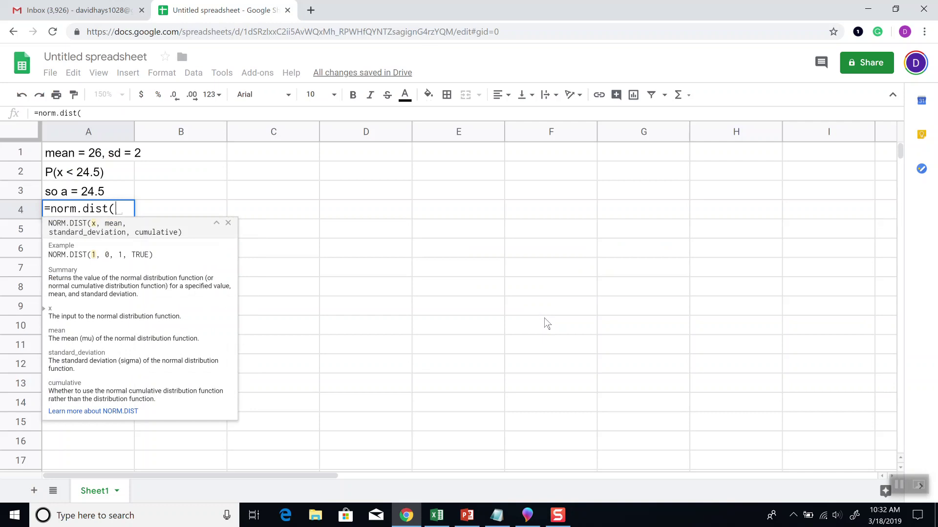
{"action": "key", "text": "alt+Tab"}
{"action": "key", "text": "alt+Tab"}
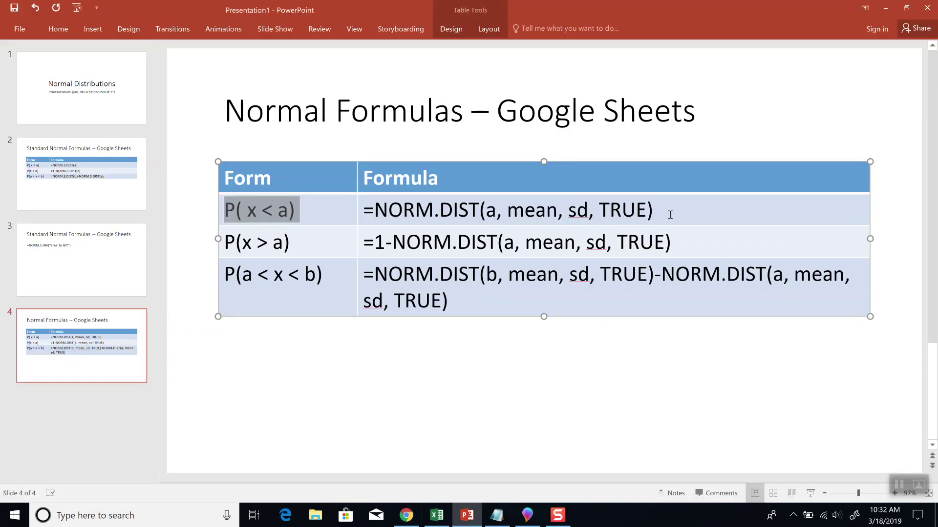
{"action": "key", "text": "alt+Tab"}
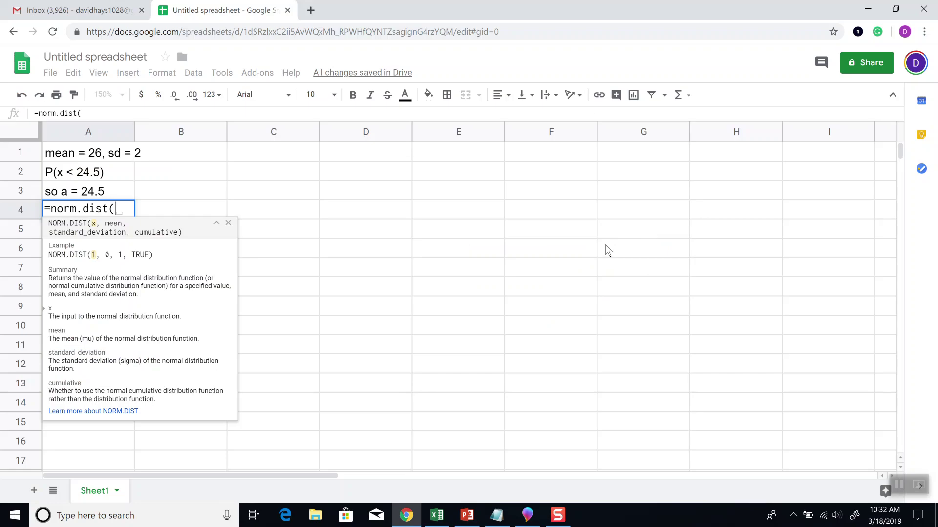
{"action": "type", "text": "24.5,26,2"}
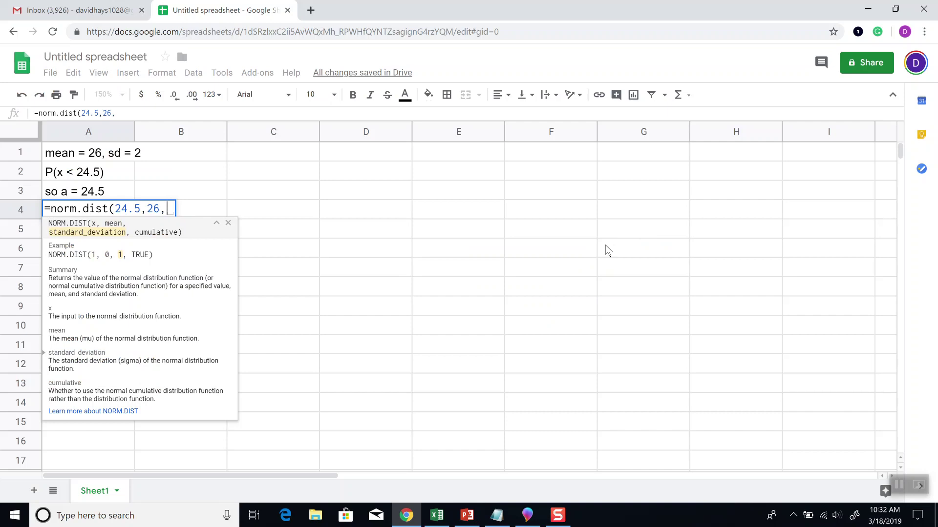
{"action": "type", "text": ",TRUE)"}
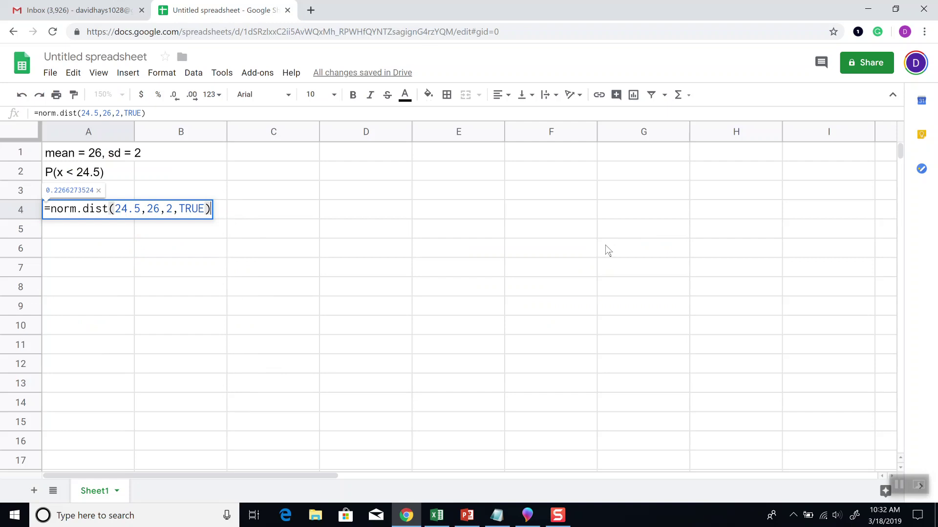
{"action": "key", "text": "Return"}
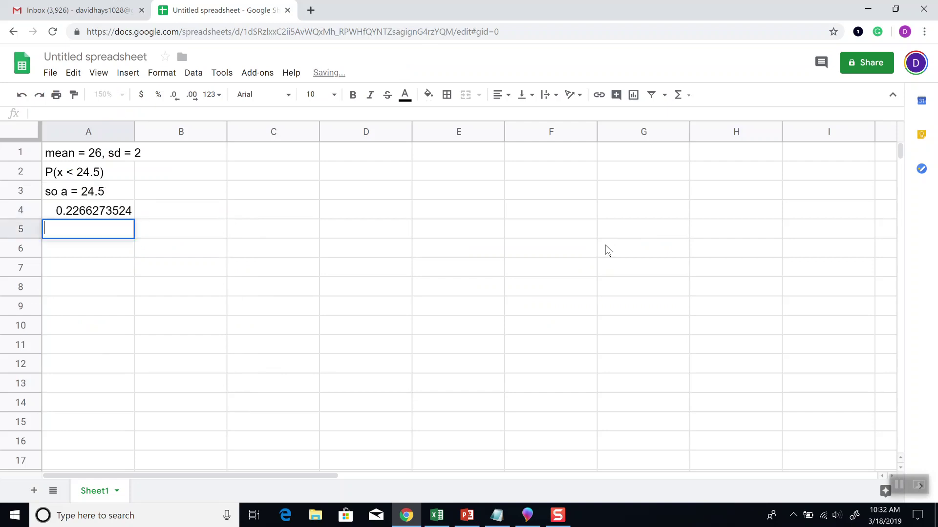
After a blank row, enter 'P(x > 27.3)' and 'so a = 27.3', checking the greater-than form
{"action": "key", "text": "Down"}
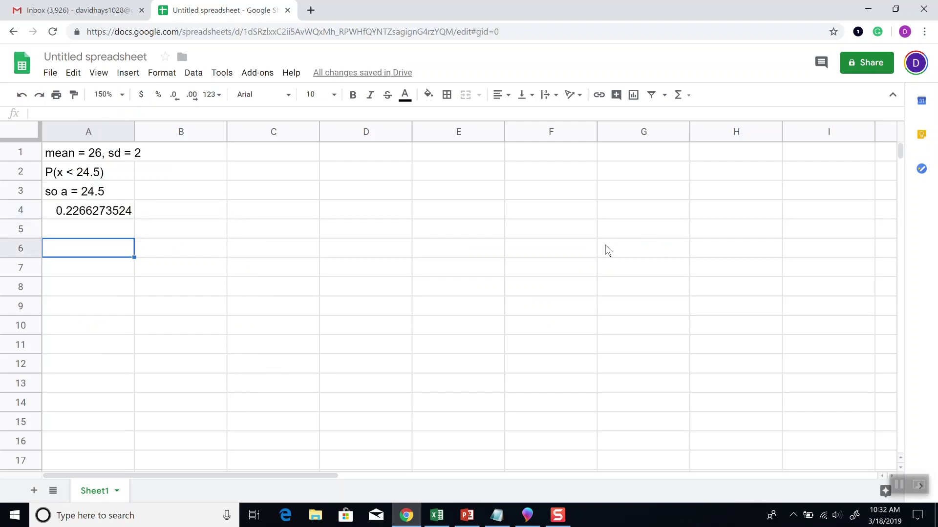
{"action": "type", "text": "P"}
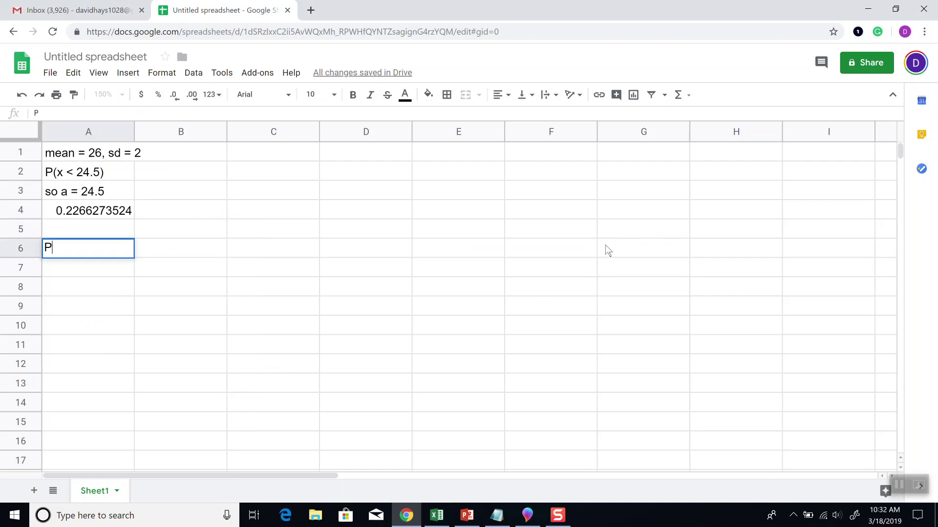
{"action": "type", "text": "(x > 27.3)"}
{"action": "key", "text": "Return"}
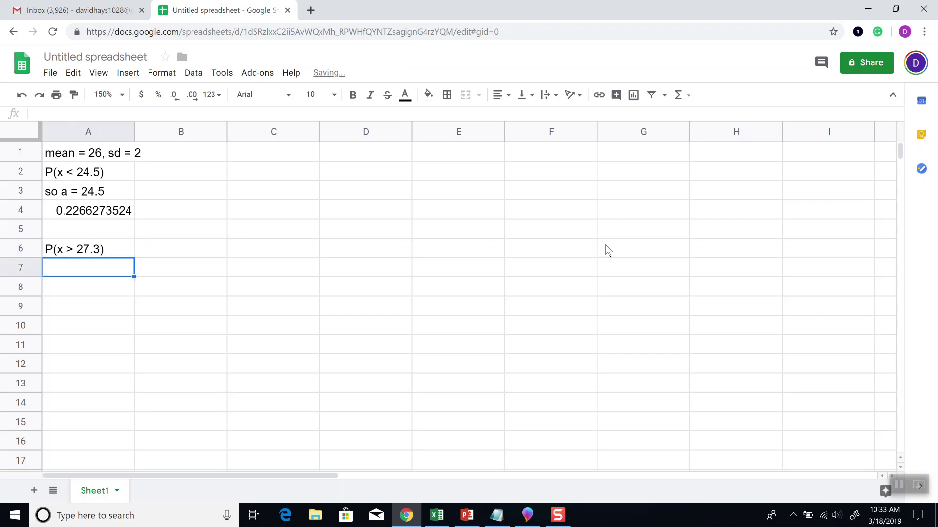
{"action": "key", "text": "alt+Tab"}
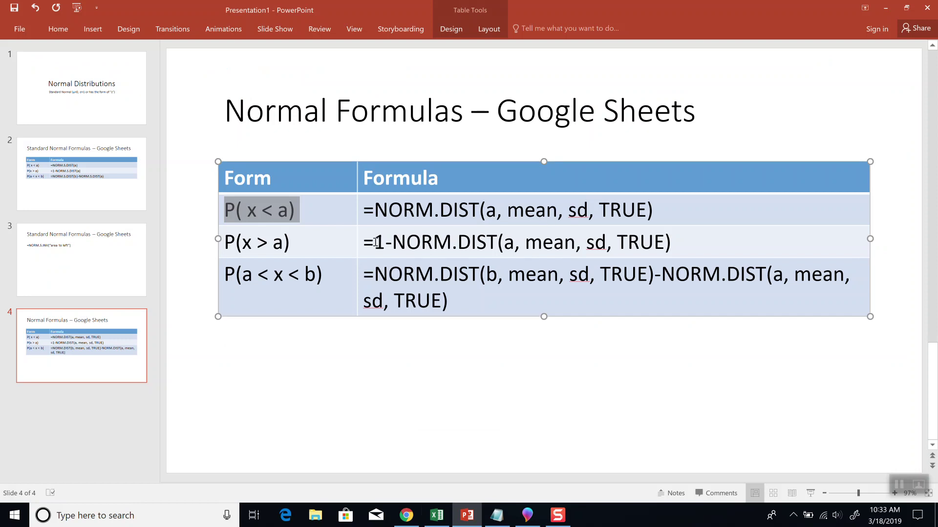
{"action": "left_click_drag", "start_coordinate": [290, 241], "coordinate": [220, 241]}
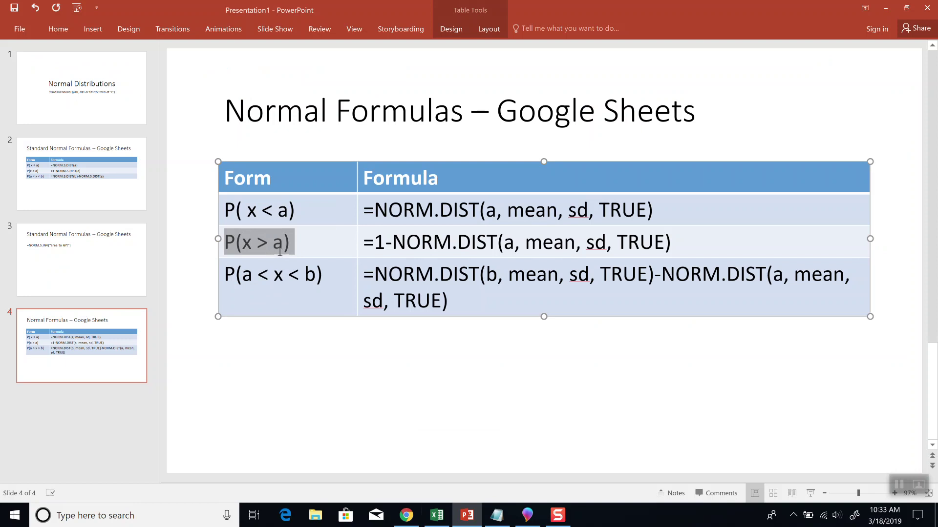
{"action": "key", "text": "alt+Tab"}
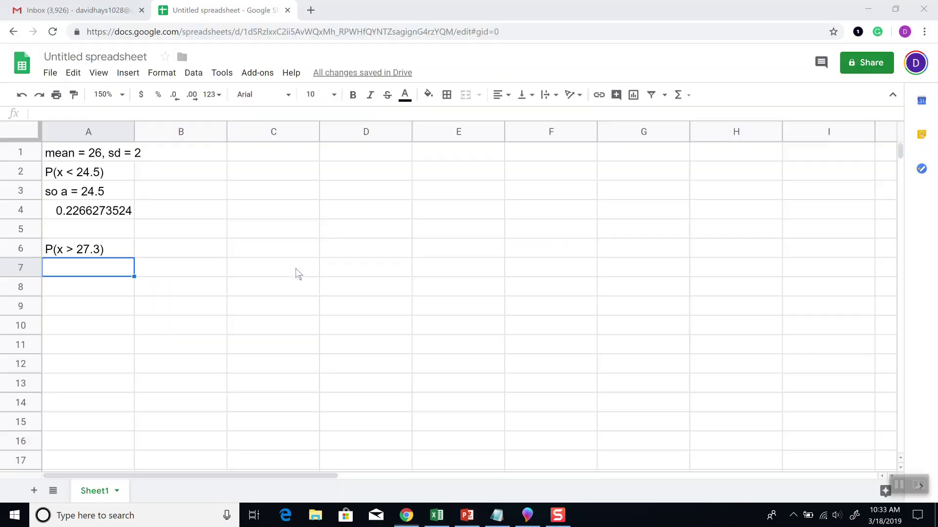
{"action": "type", "text": "so a"}
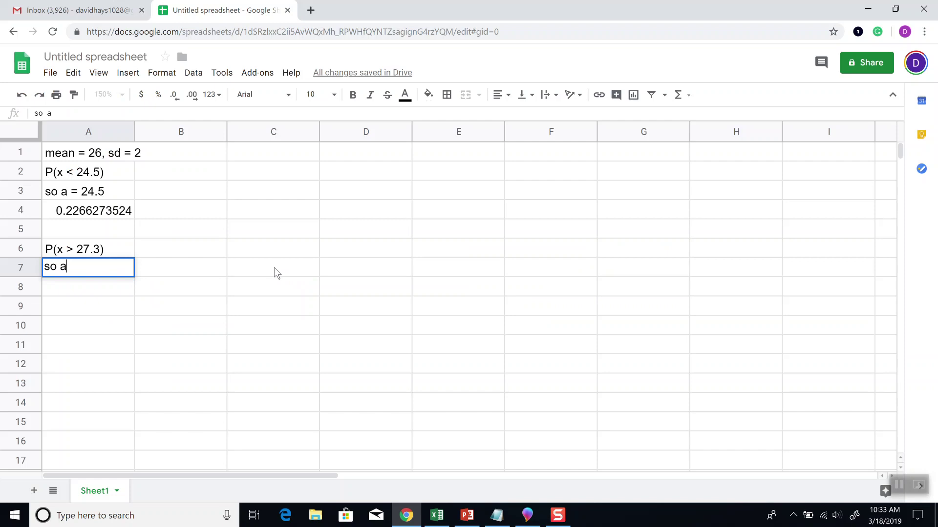
{"action": "type", "text": " = 27.3"}
{"action": "key", "text": "Return"}
Compute =1-NORM.DIST(27.3,26,2,TRUE) in A8, giving 0.2578461108
{"action": "key", "text": "alt+Tab"}
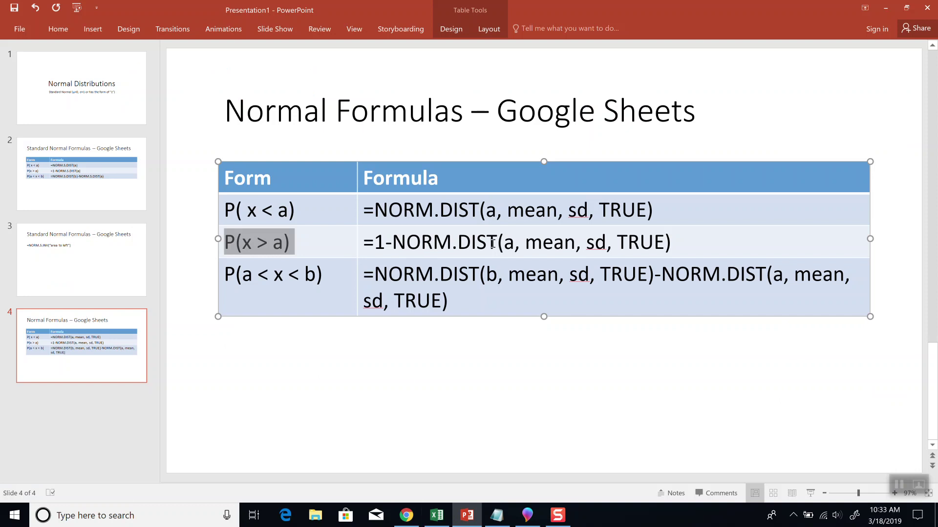
{"action": "key", "text": "alt+Tab"}
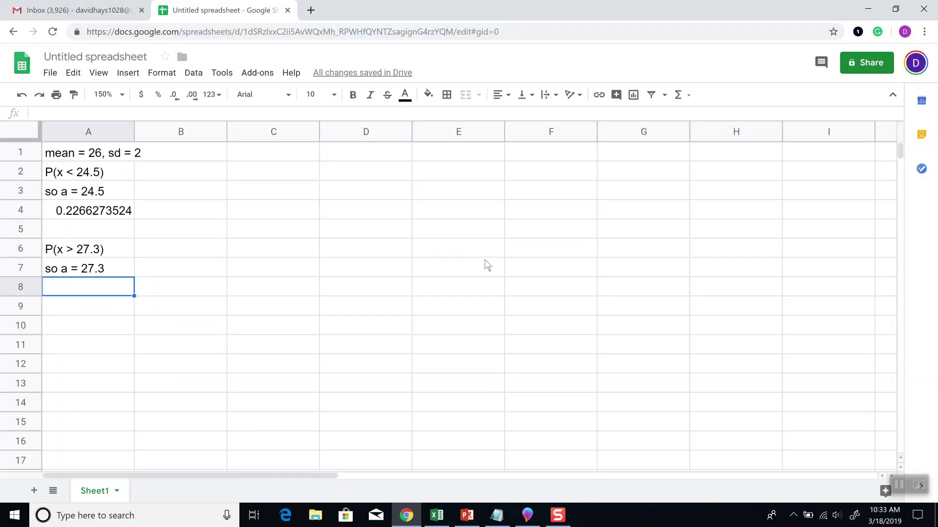
{"action": "type", "text": "=1-NO"}
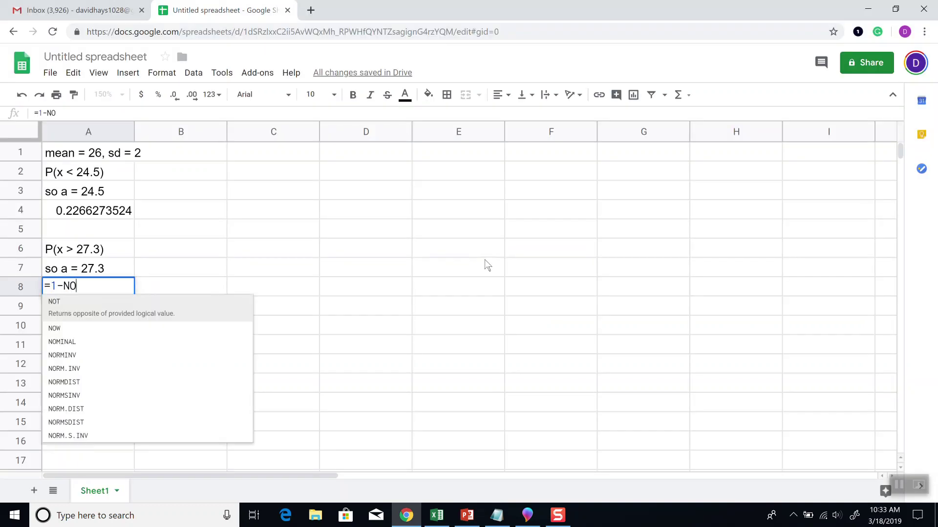
{"action": "type", "text": "RM.DIST"}
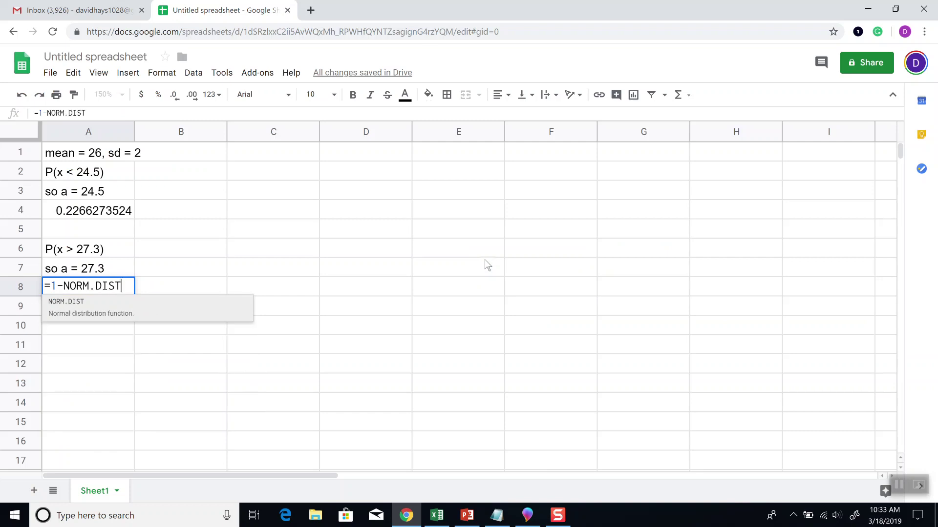
{"action": "type", "text": "("}
{"action": "key", "text": "alt+Tab"}
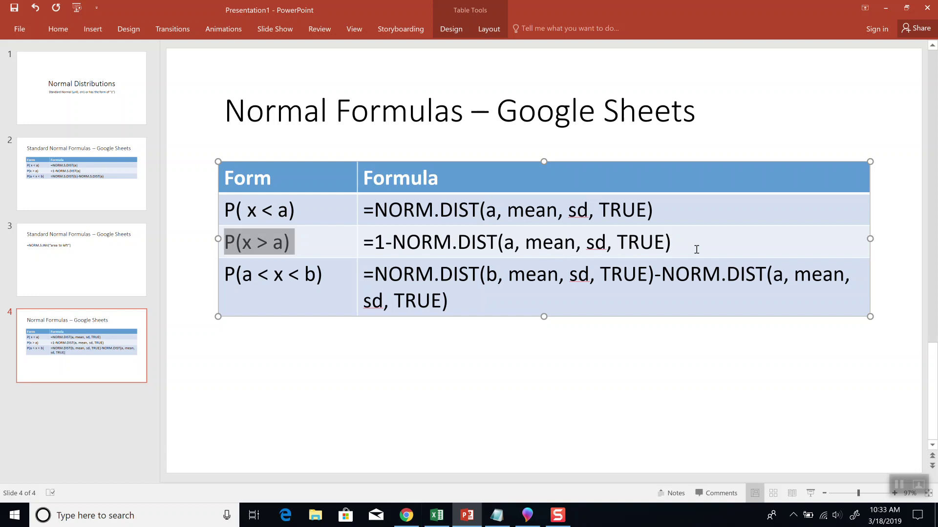
{"action": "key", "text": "alt+Tab"}
{"action": "type", "text": "27."}
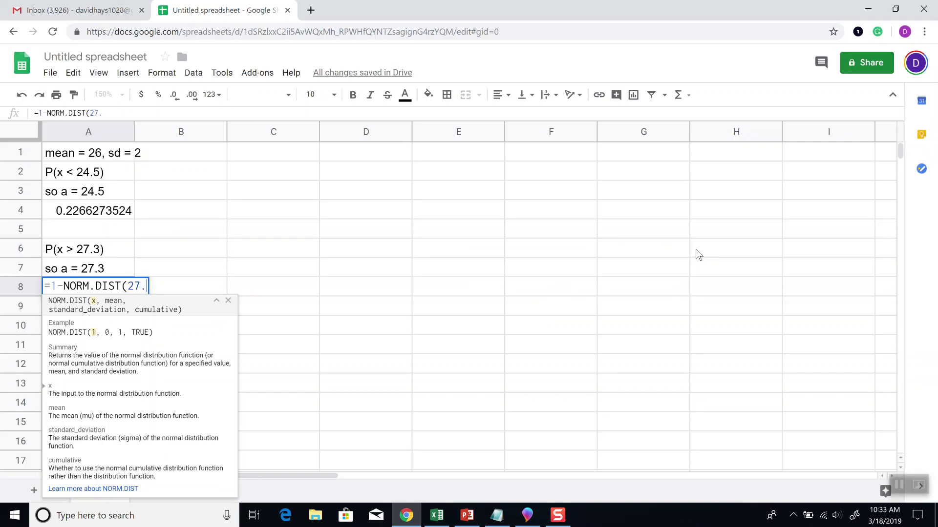
{"action": "type", "text": "3,26,2,"}
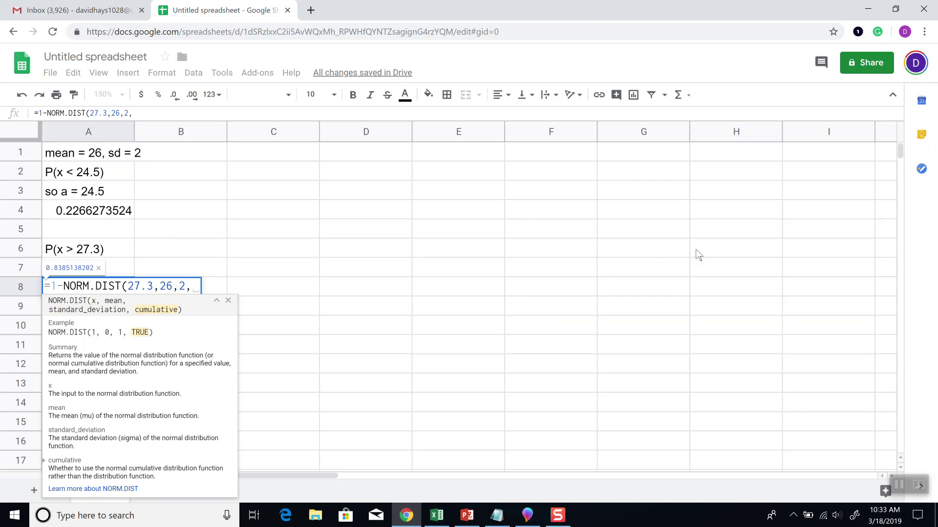
{"action": "type", "text": "TRUE)"}
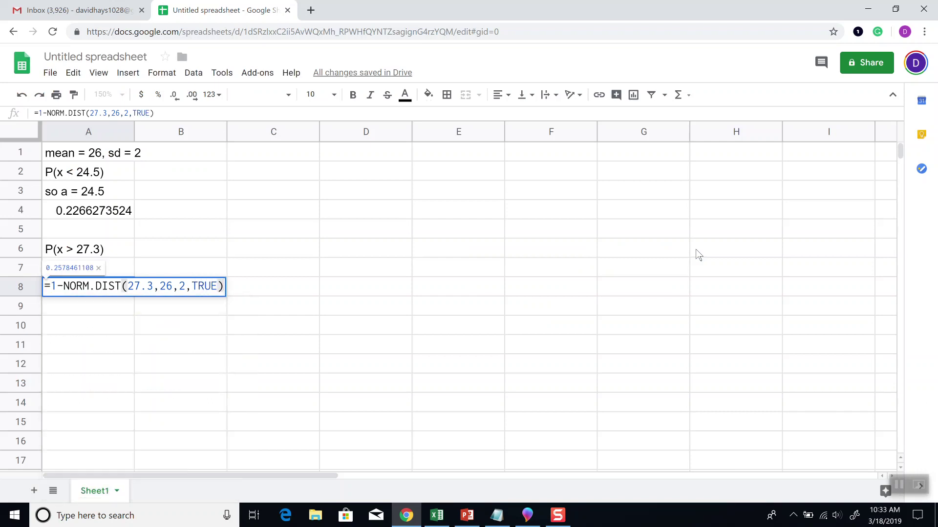
{"action": "key", "text": "Return"}
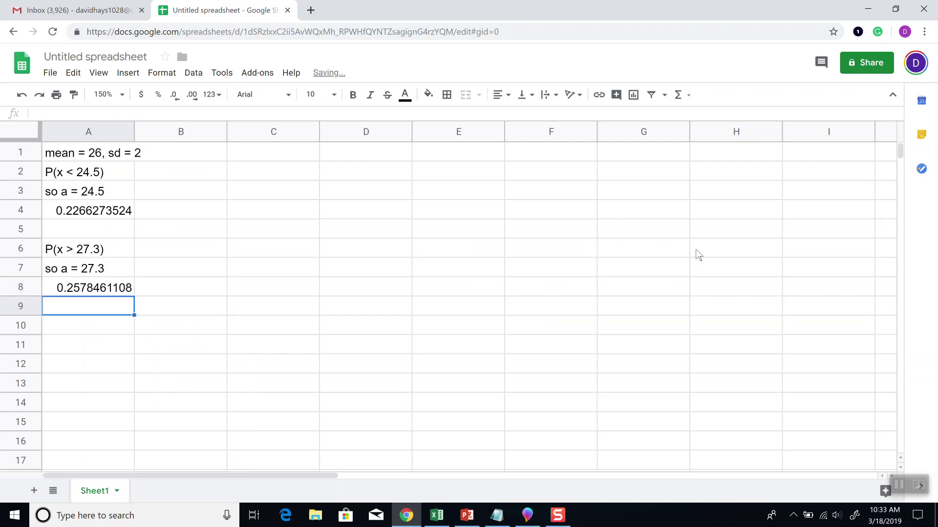
After a blank row, enter 'P(21.6 < x < 23.9)' and highlight the between form on the slide
{"action": "key", "text": "Return"}
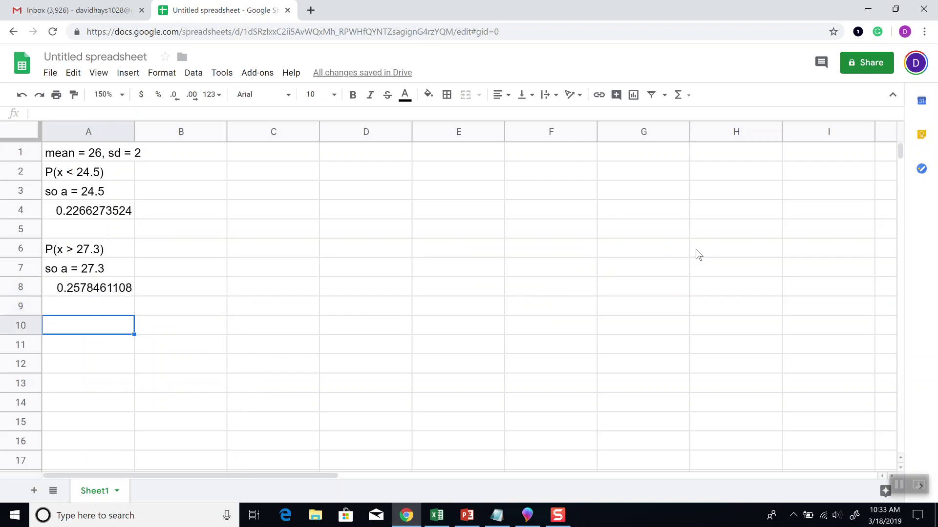
{"action": "type", "text": "P("}
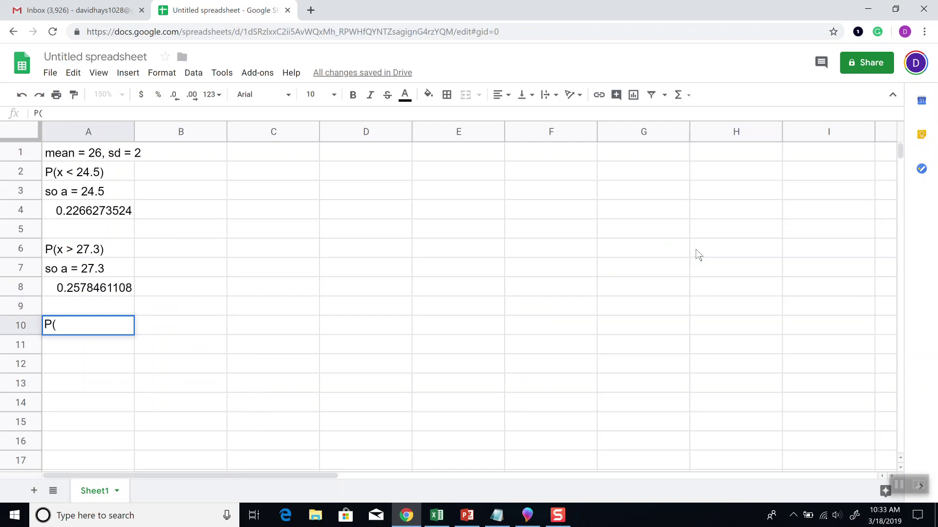
{"action": "type", "text": "21.6 < x < 23.9)"}
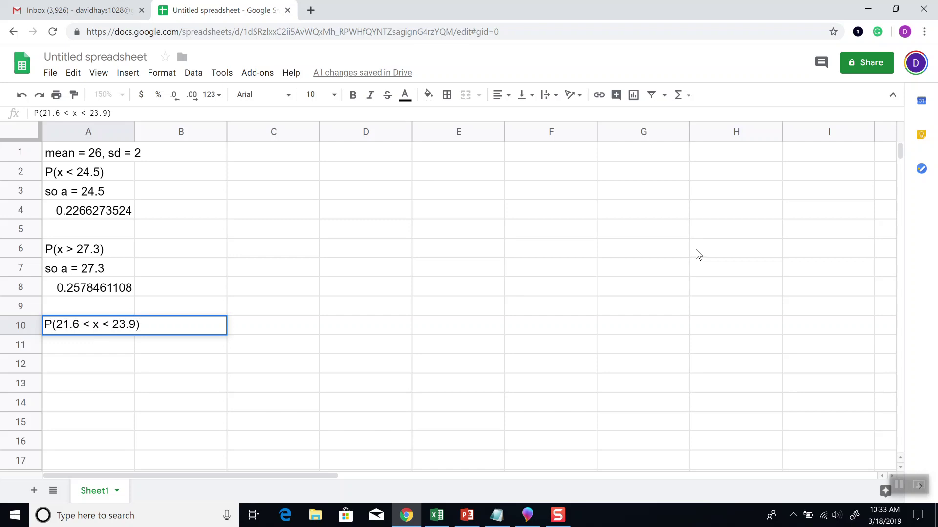
{"action": "key", "text": "Return"}
{"action": "key", "text": "alt+Tab"}
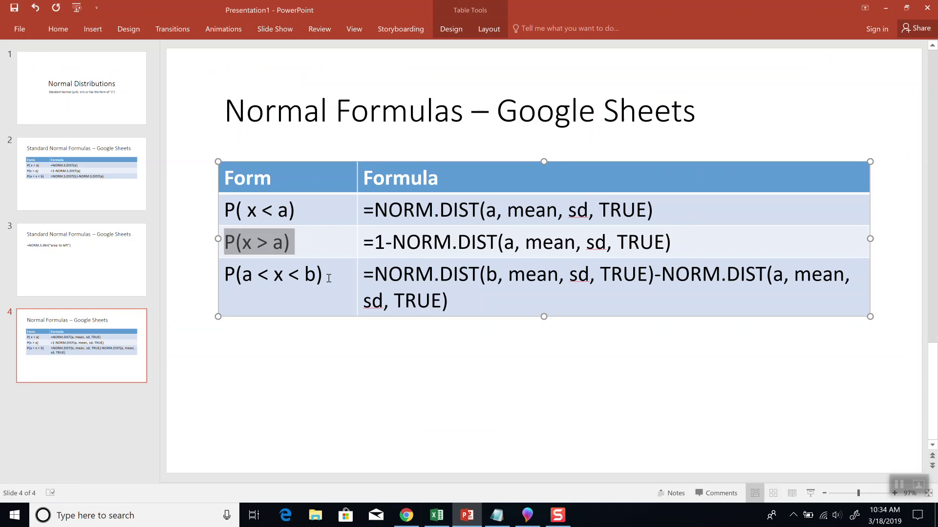
{"action": "left_click_drag", "start_coordinate": [322, 273], "coordinate": [215, 272]}
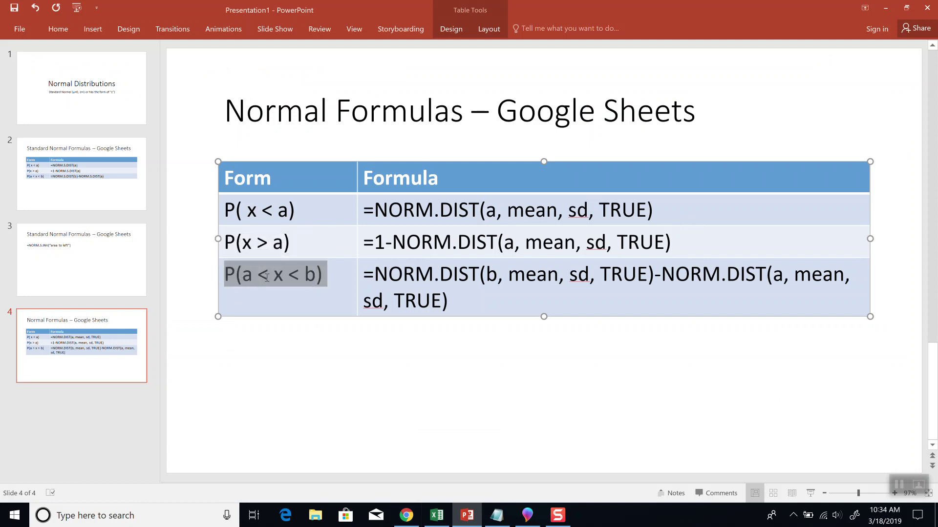
{"action": "key", "text": "alt+Tab"}
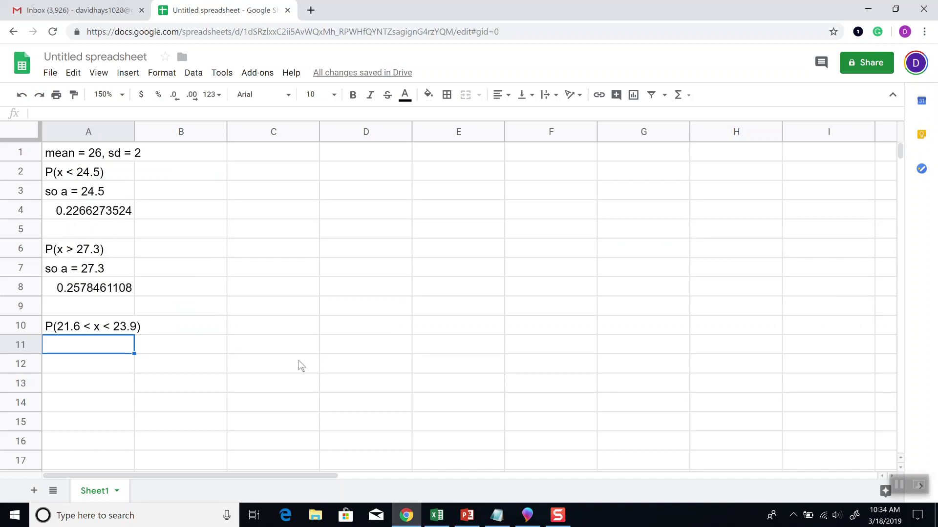
Add the note 'so a = 21.6 and b = 23.9' and begin a NORM.DIST formula below it
{"action": "type", "text": "so a = 21."}
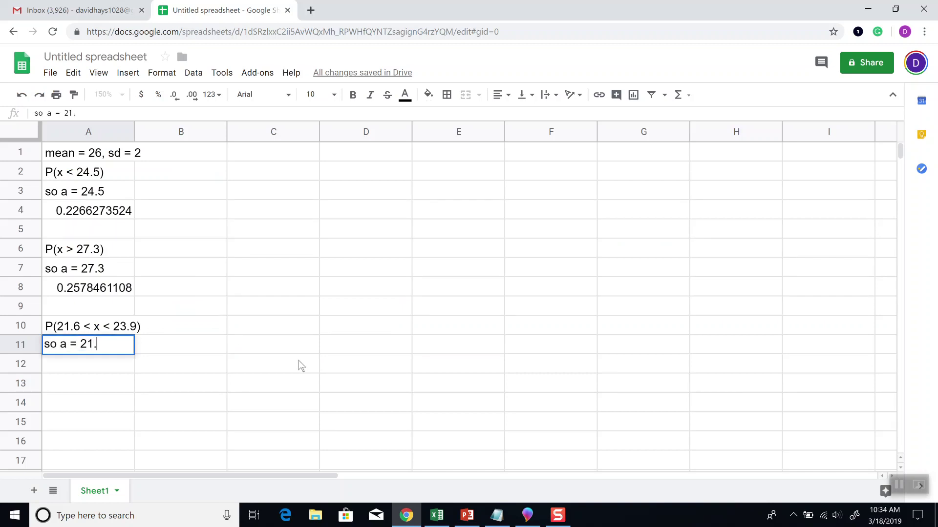
{"action": "type", "text": "6 and b = 23"}
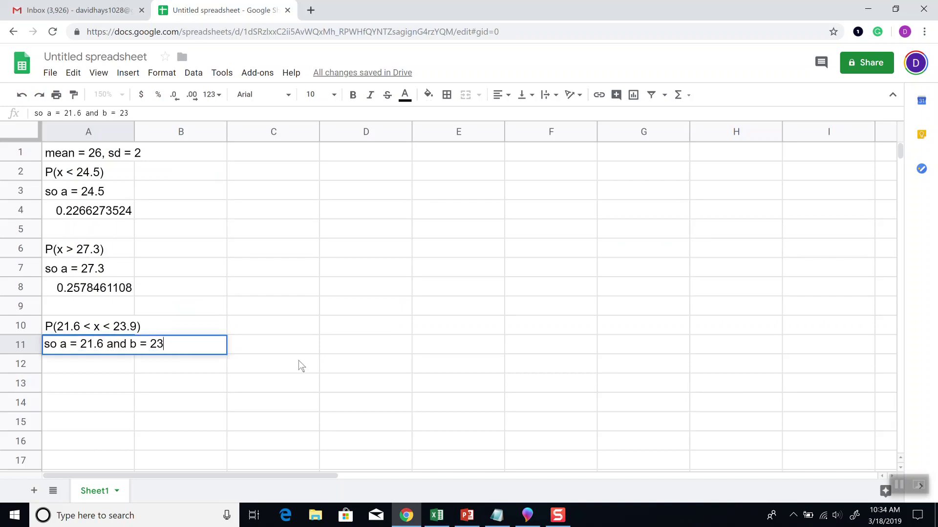
{"action": "type", "text": ".9"}
{"action": "key", "text": "Return"}
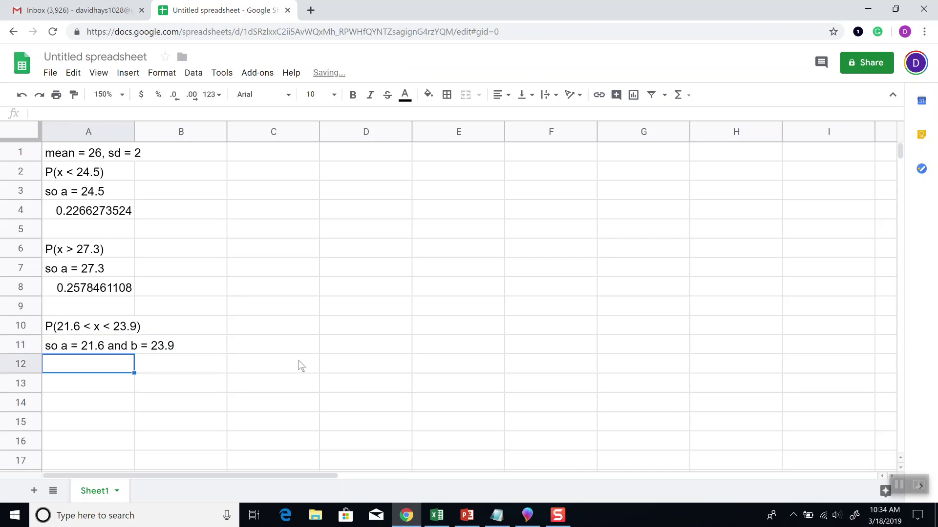
{"action": "type", "text": "=NOR"}
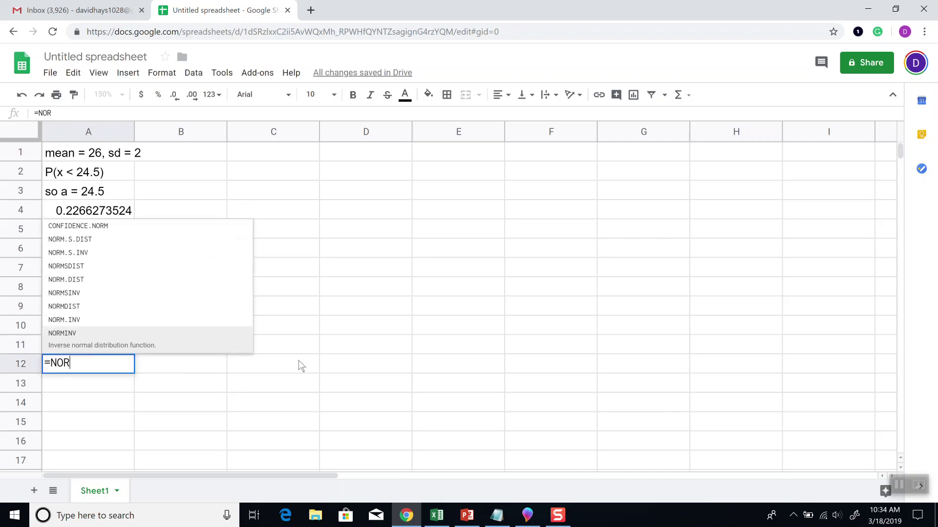
{"action": "type", "text": "M.DIST("}
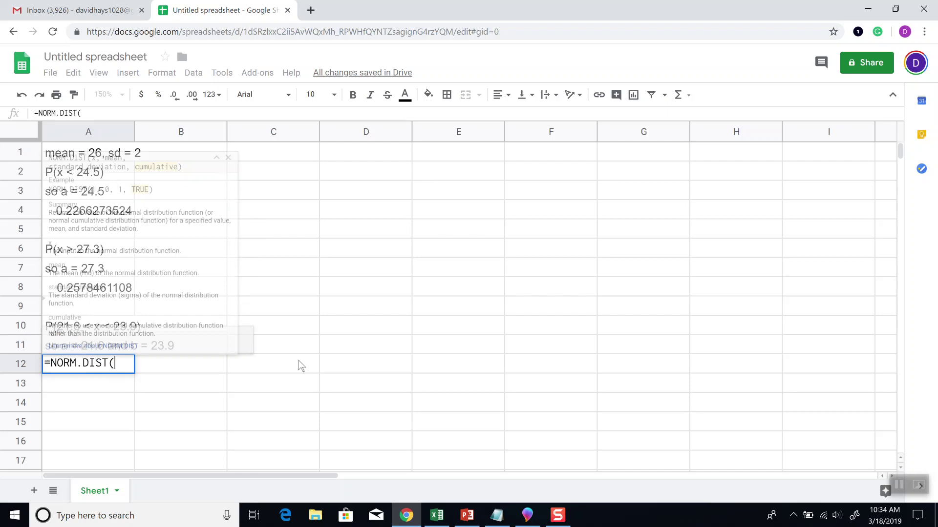
Abandon the unfinished A12 formula and select C11 instead
{"action": "key", "text": "alt+Tab"}
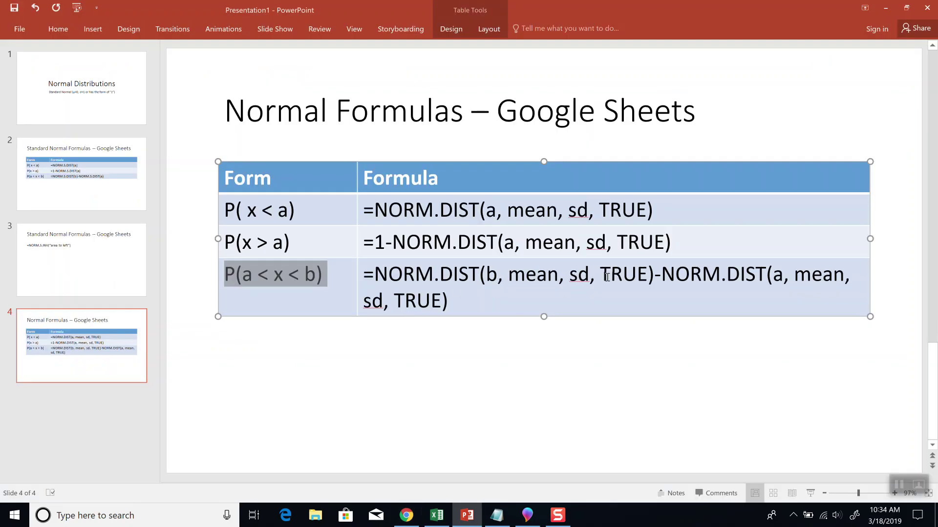
{"action": "key", "text": "alt+Tab"}
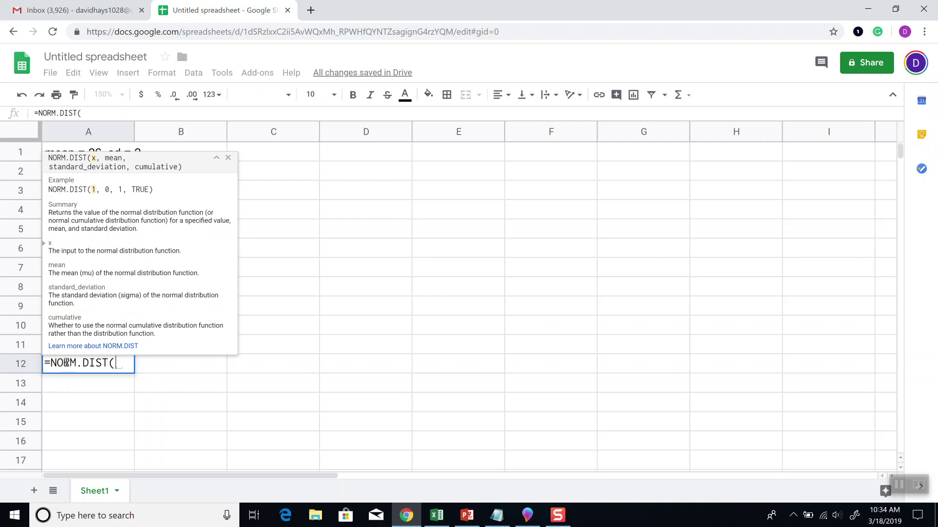
{"action": "key", "text": "Escape"}
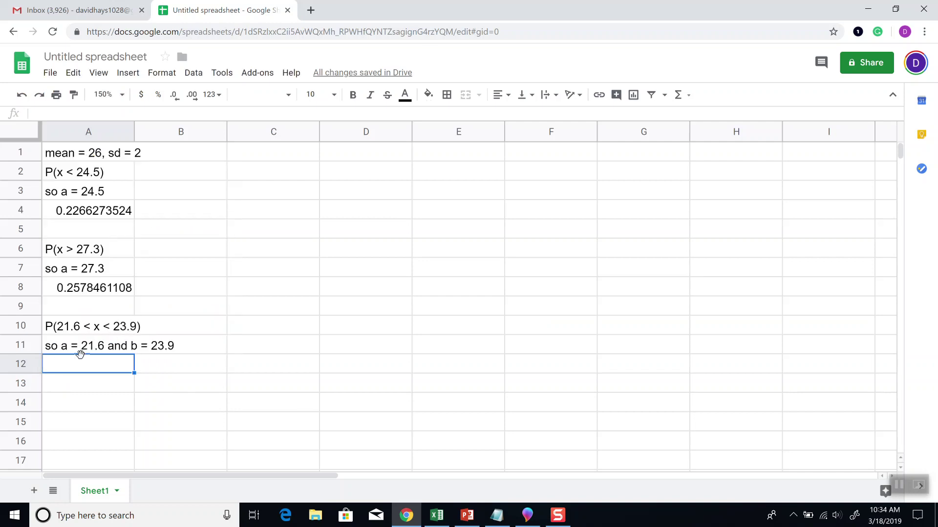
{"action": "left_click", "coordinate": [282, 344]}
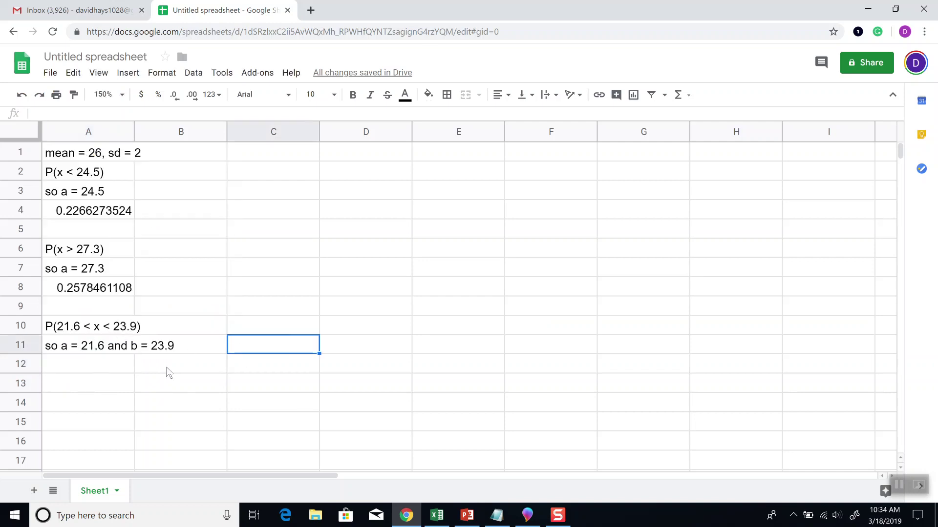
Enter =NORM.DIST(23.9,26,2,TRUE)-NORM.DIST(21.6,26,2,TRUE) in C11, giving 0.1329556089
{"action": "type", "text": "=NOMR>"}
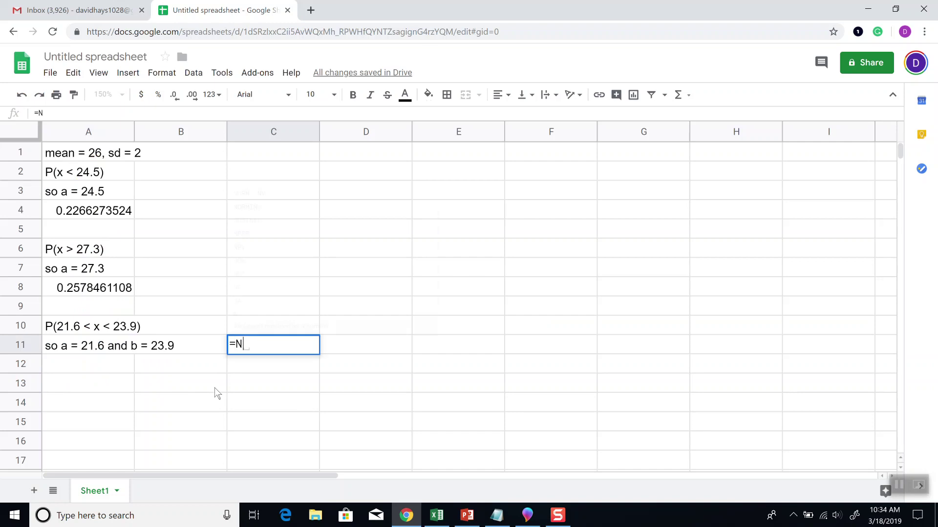
{"action": "key", "text": "BackSpace"}
{"action": "key", "text": "BackSpace"}
{"action": "key", "text": "BackSpace"}
{"action": "type", "text": "R"}
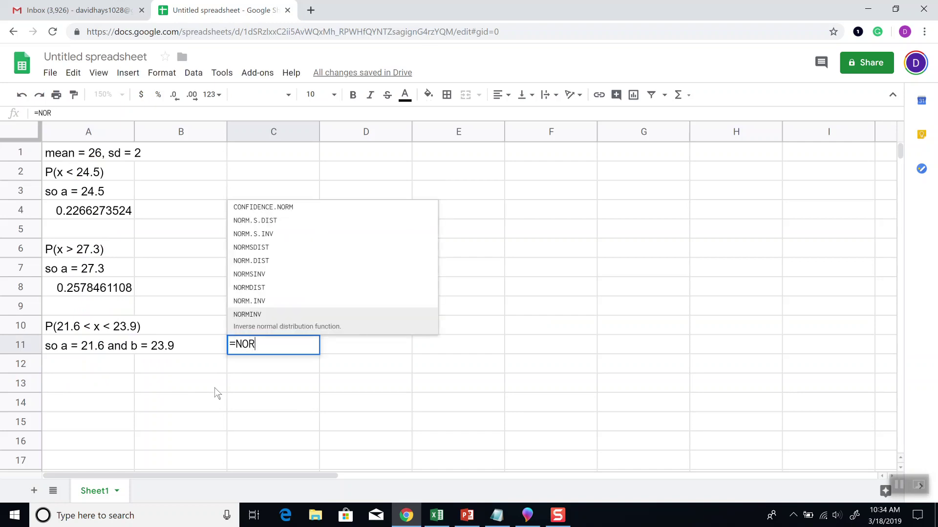
{"action": "type", "text": "M.dist("}
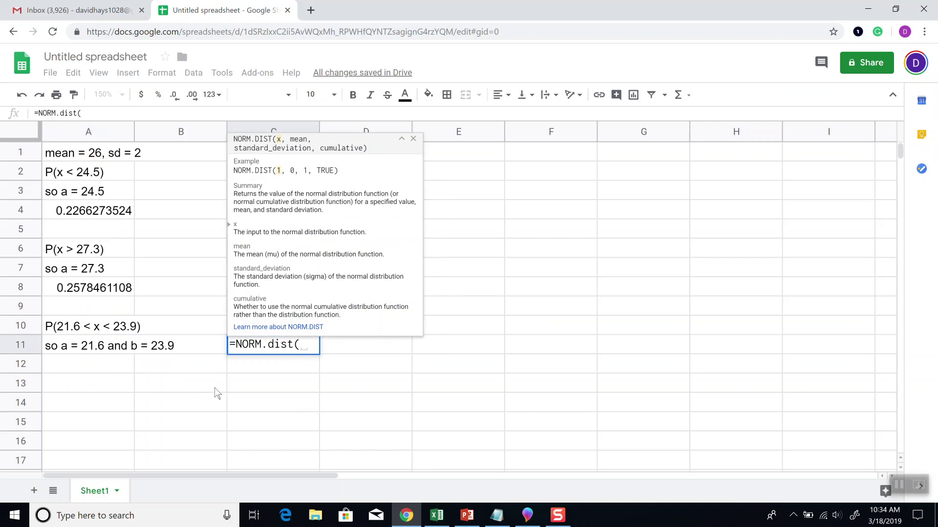
{"action": "type", "text": "23.9,26,"}
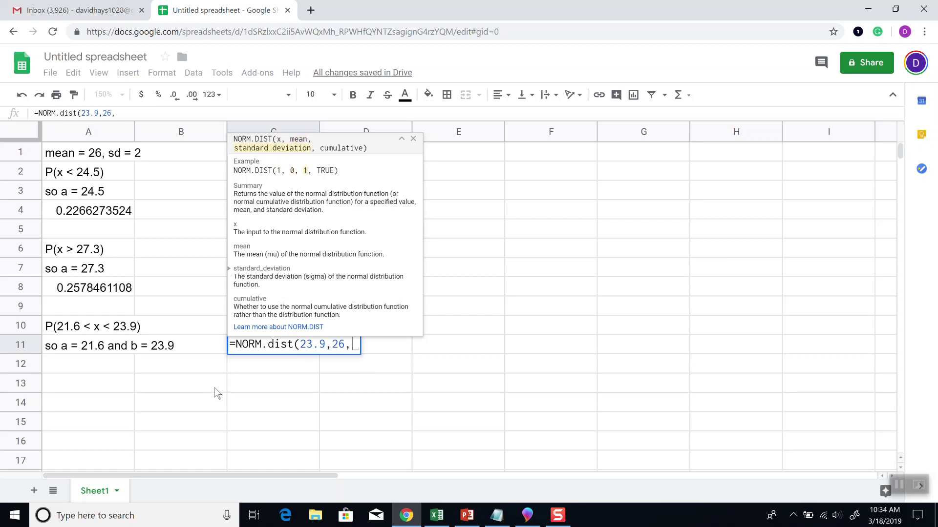
{"action": "type", "text": "2,T"}
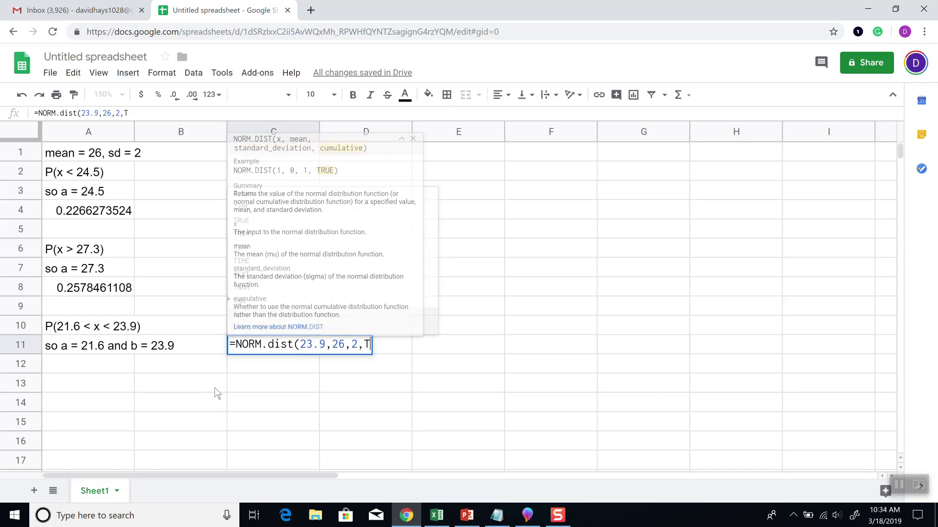
{"action": "type", "text": "RUE)"}
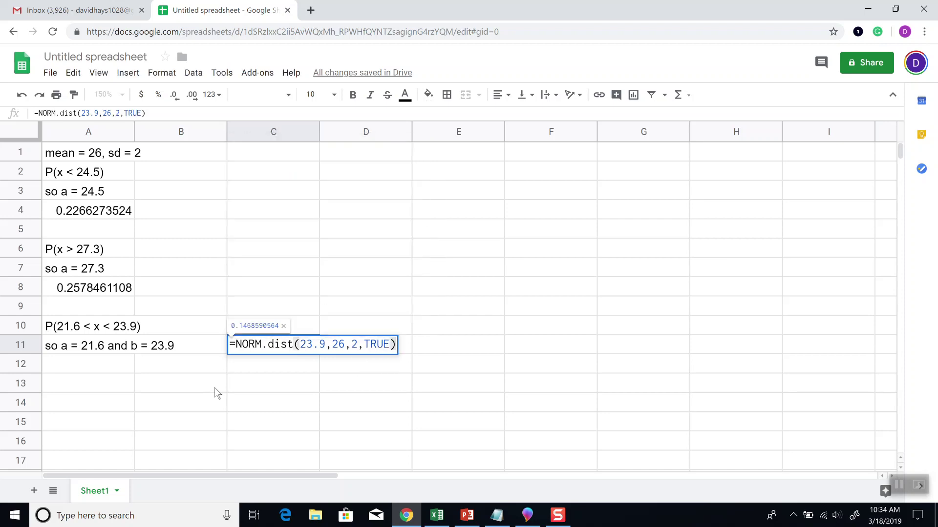
{"action": "type", "text": "-"}
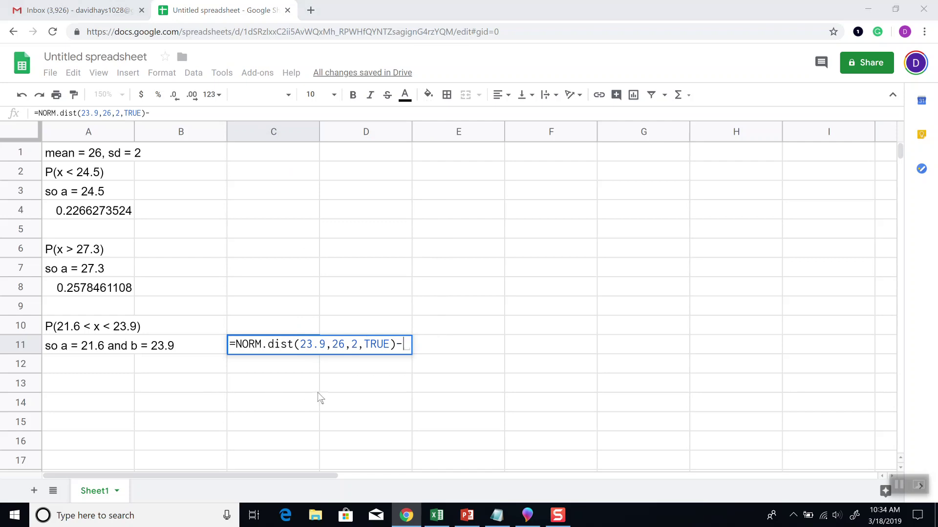
{"action": "key", "text": "alt+Tab"}
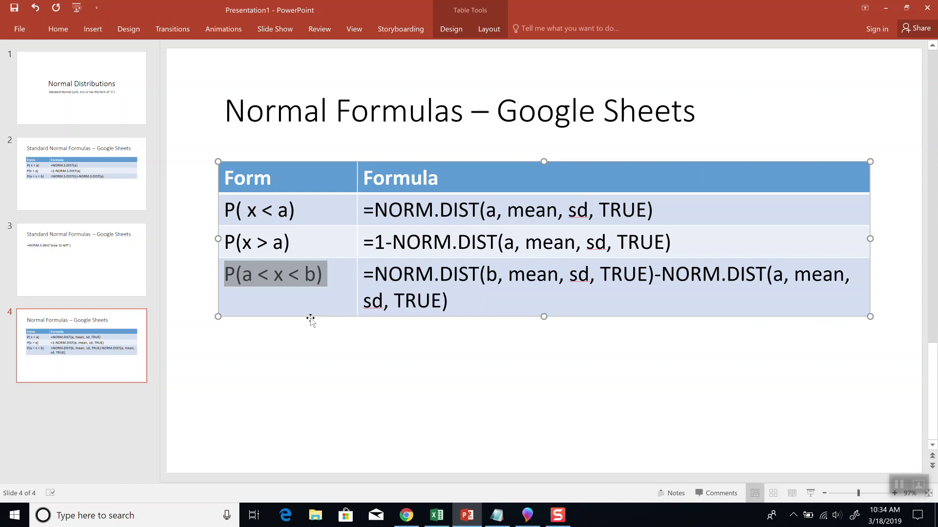
{"action": "key", "text": "alt+Tab"}
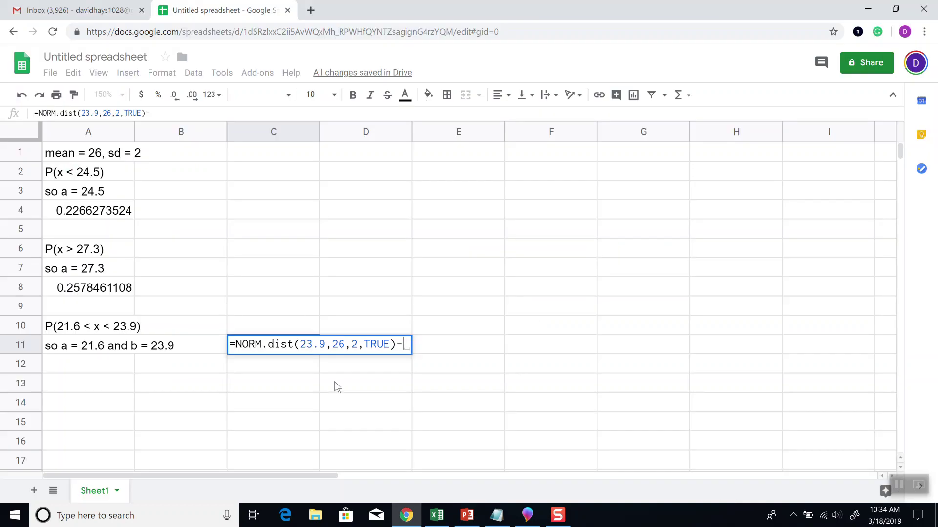
{"action": "type", "text": "NORM.DIS"}
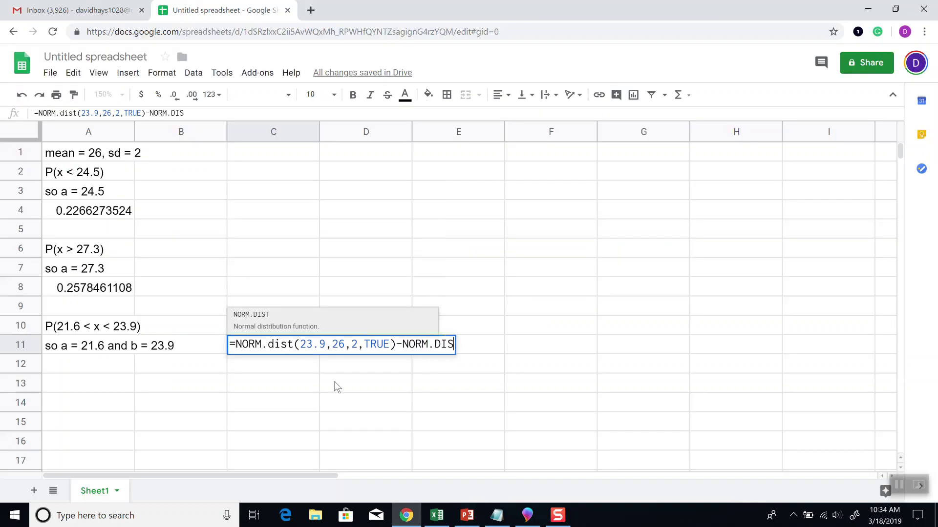
{"action": "type", "text": "T(21.6,"}
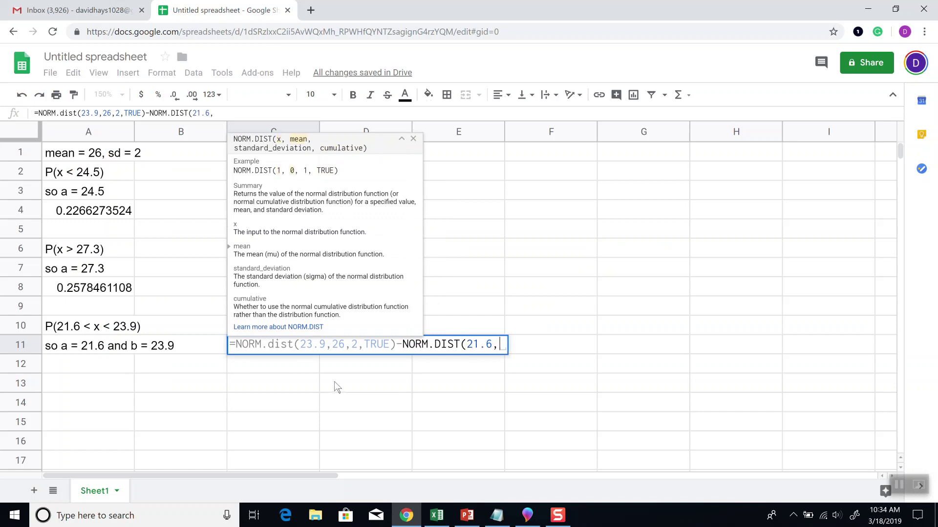
{"action": "type", "text": "26,2,"}
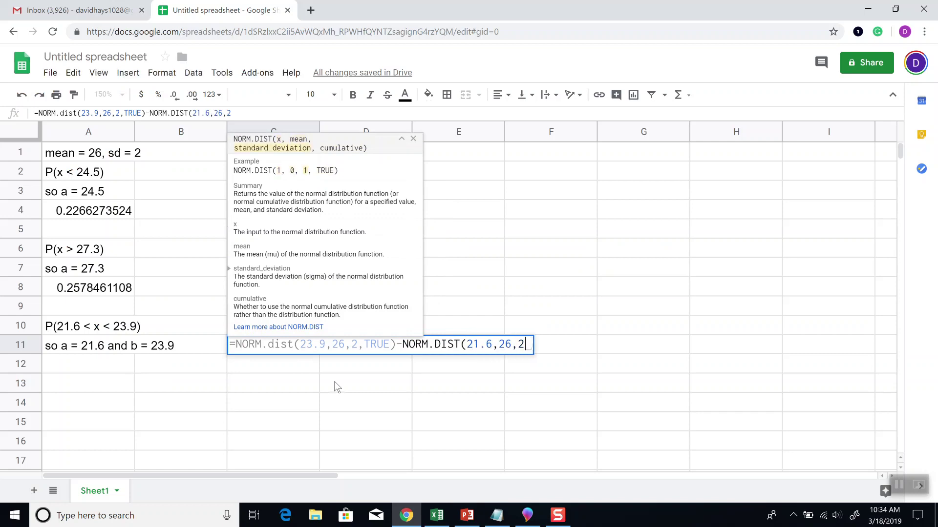
{"action": "type", "text": "TRUE)"}
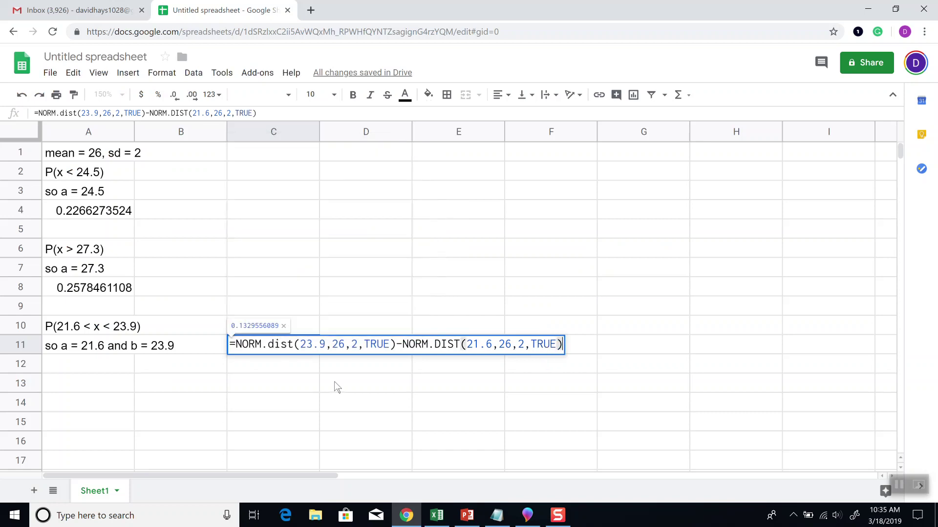
{"action": "key", "text": "Return"}
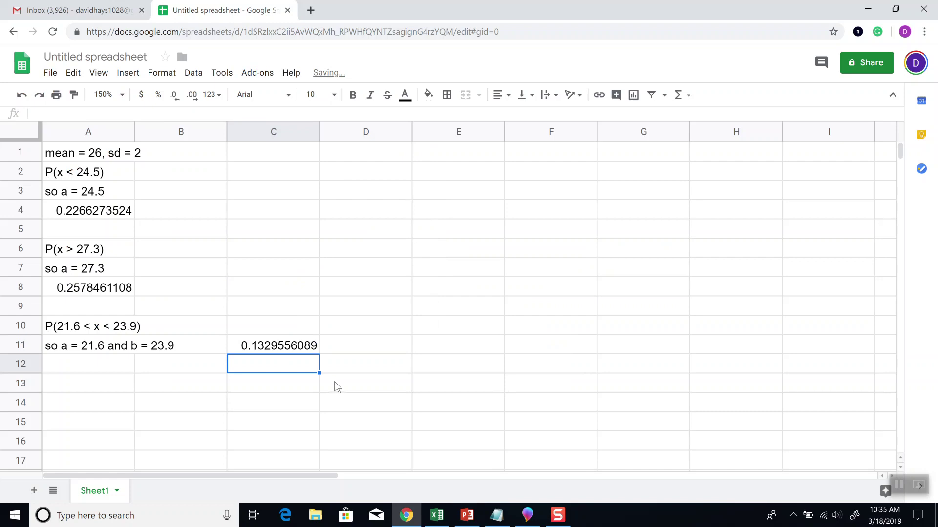